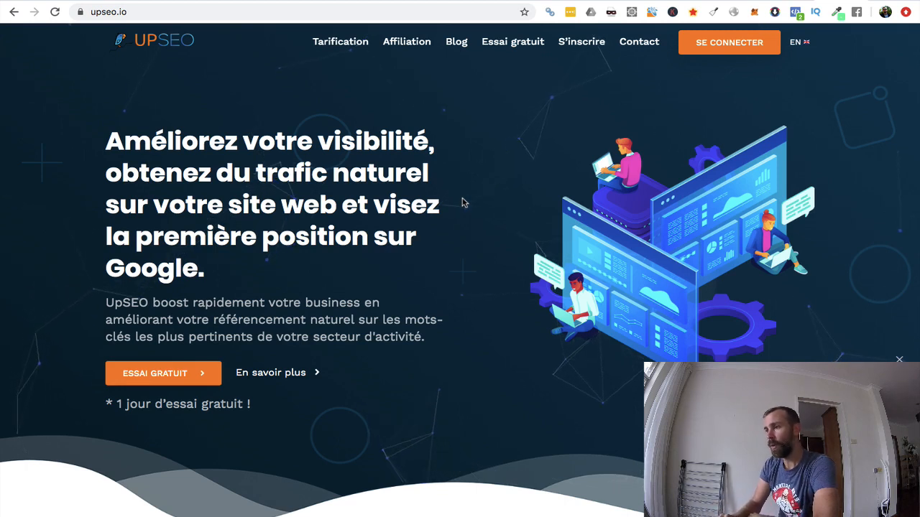
- View the subscription pricing, open the free trial sign-up form and fill in the e-mail address
click(345, 44)
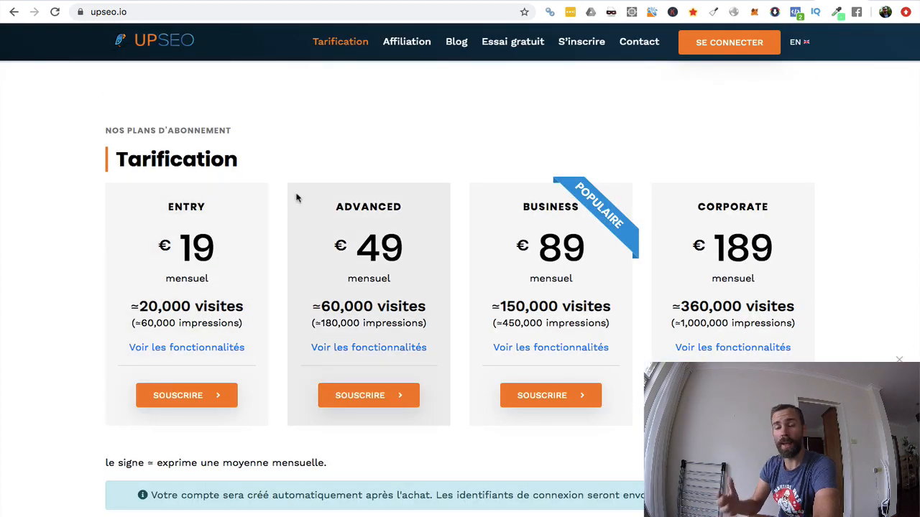
click(512, 47)
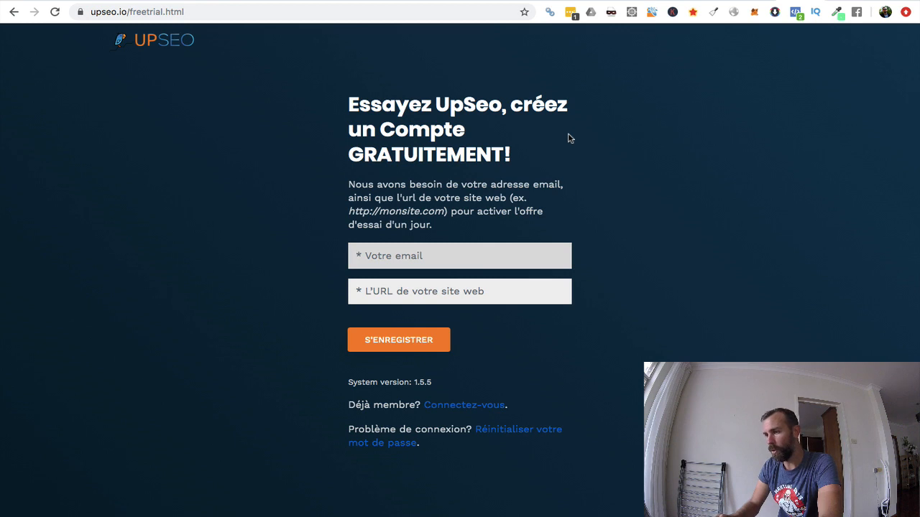
key(ctrl+v)
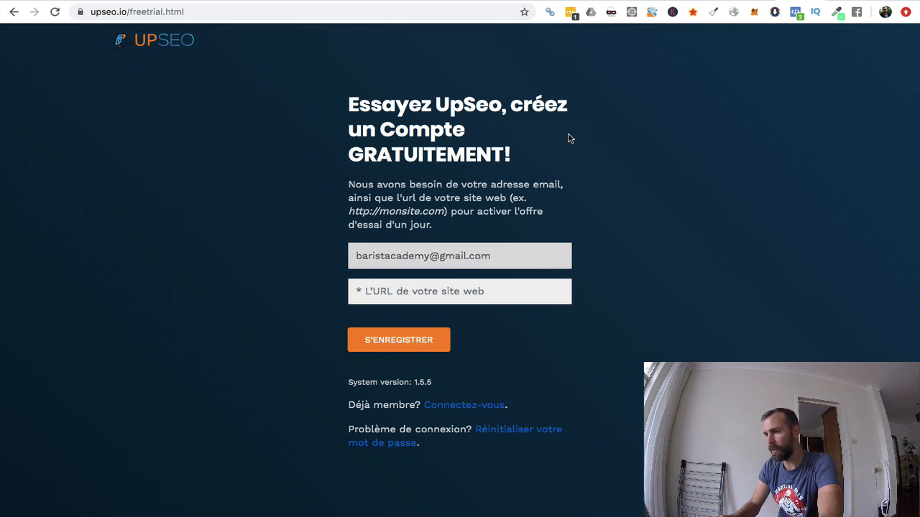
- Copy the baristacademy.com address from its open page into the form's website URL field and submit the free trial registration
click(848, 1)
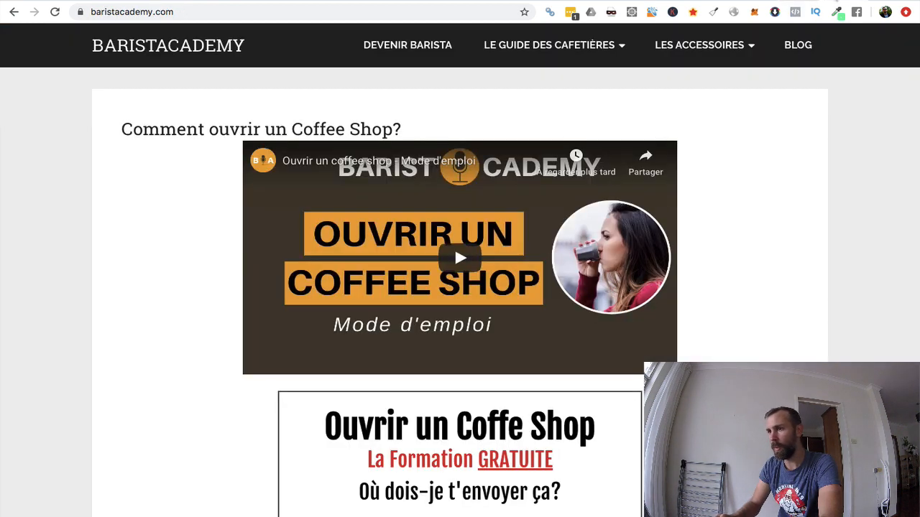
click(503, 11)
key(ctrl+c)
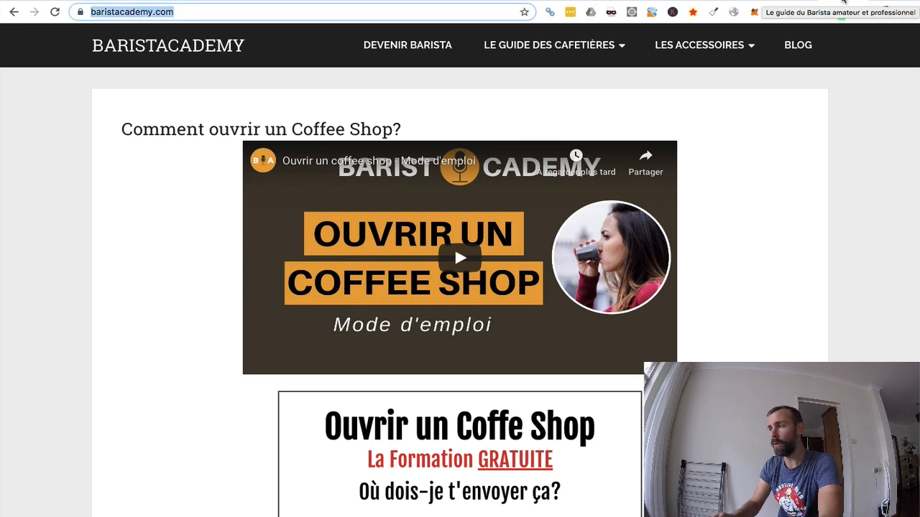
click(800, 1)
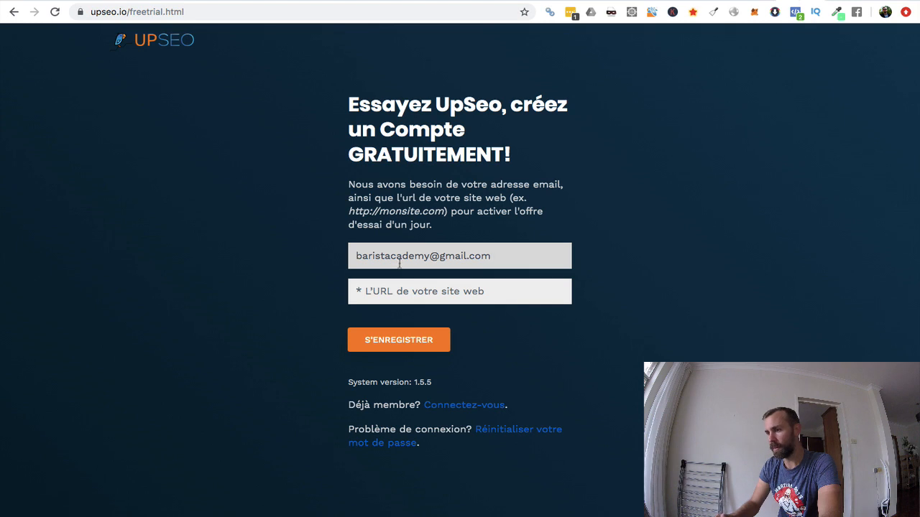
key(ctrl+v)
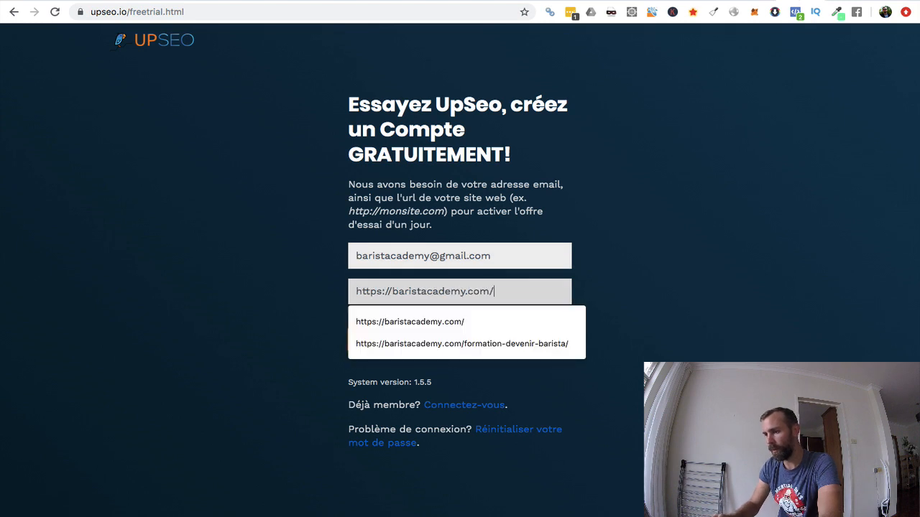
click(263, 369)
click(408, 348)
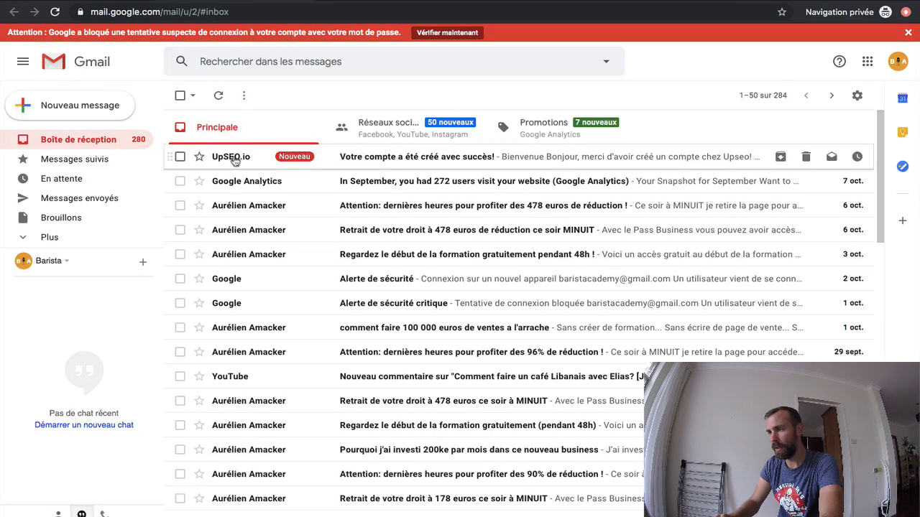
- Open the UpSEO account creation message in Gmail and copy the account password into the UpSEO login form
click(234, 160)
scroll(364, 297, down, 3)
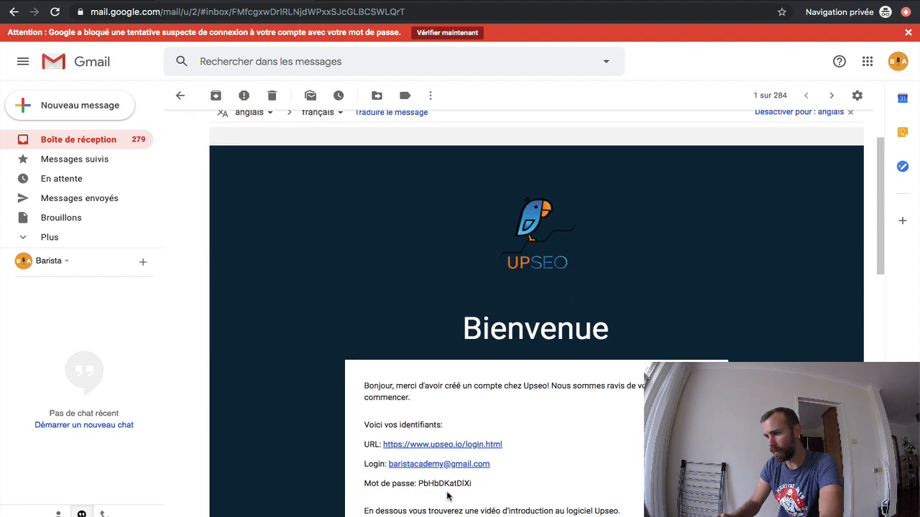
double_click(443, 483)
key(ctrl+Left)
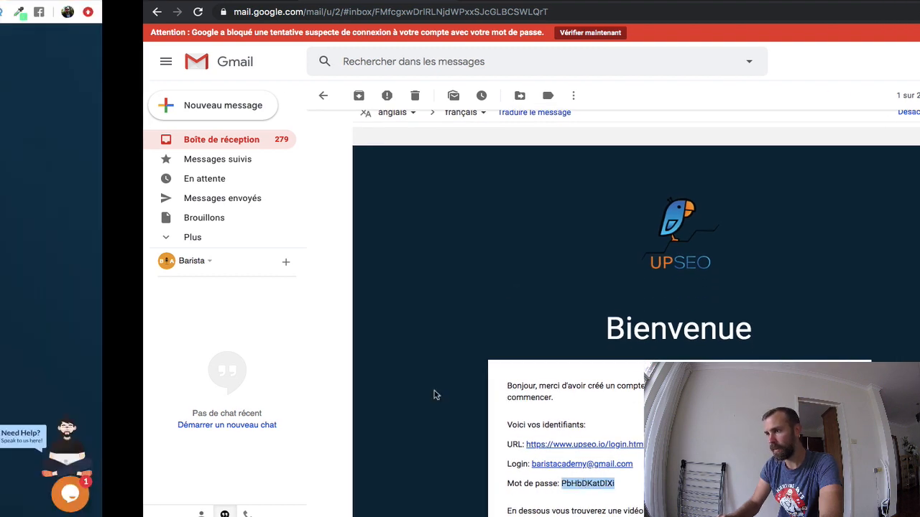
click(381, 267)
key(super+v)
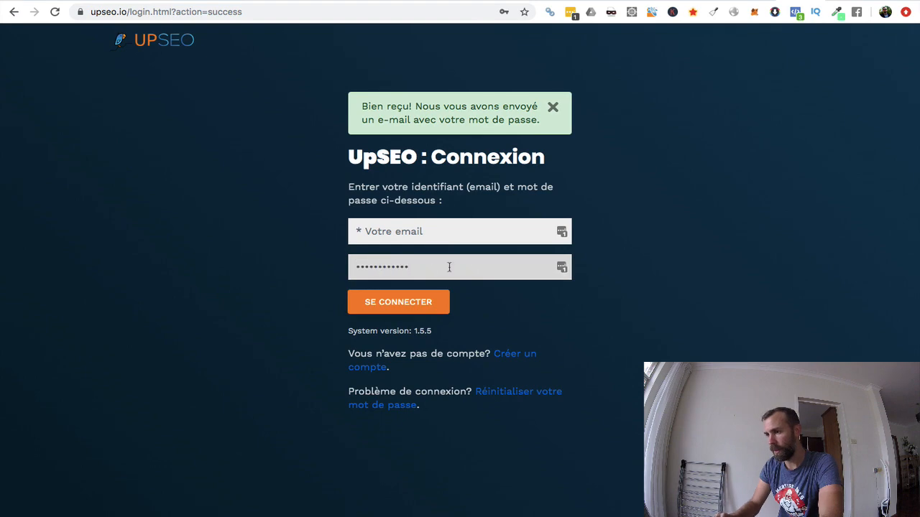
- Copy the login e-mail address from the Gmail message into the UpSEO login form and sign in
key(ctrl+Right)
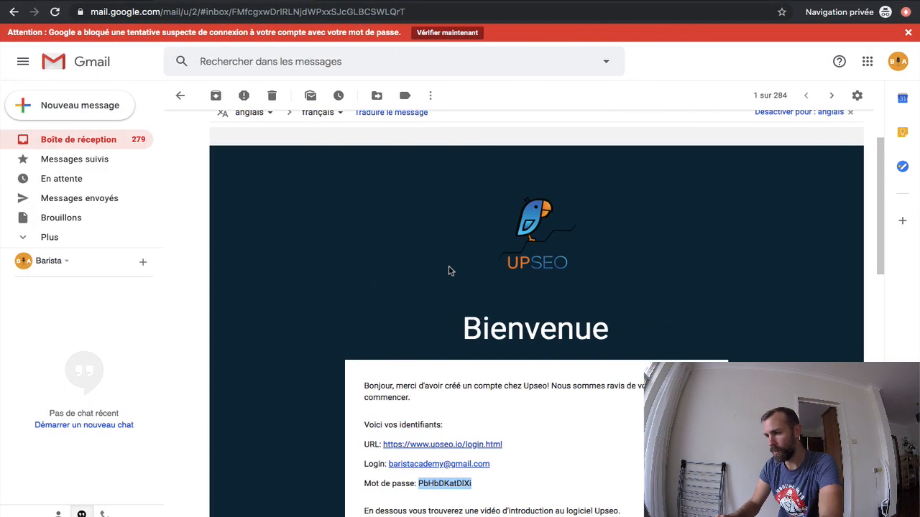
drag(491, 464, 388, 464)
key(ctrl+c)
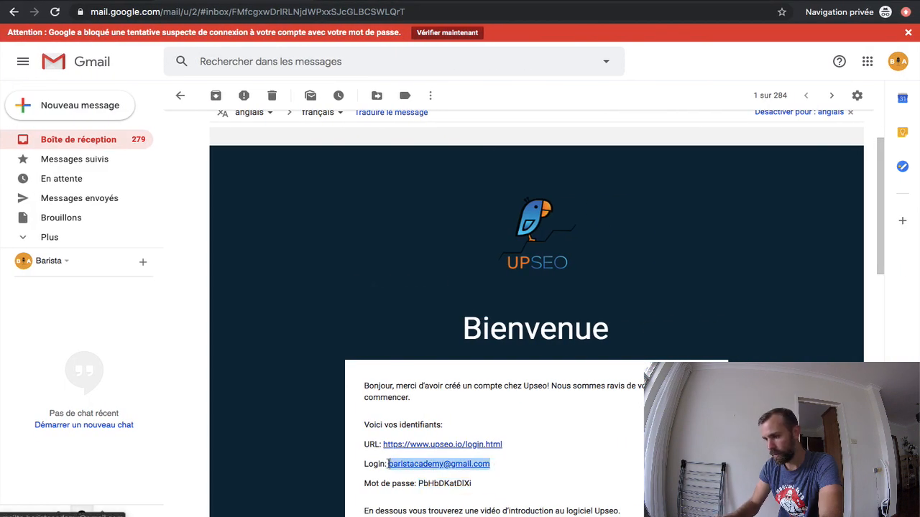
key(ctrl+Left)
click(388, 232)
key(ctrl+v)
click(411, 307)
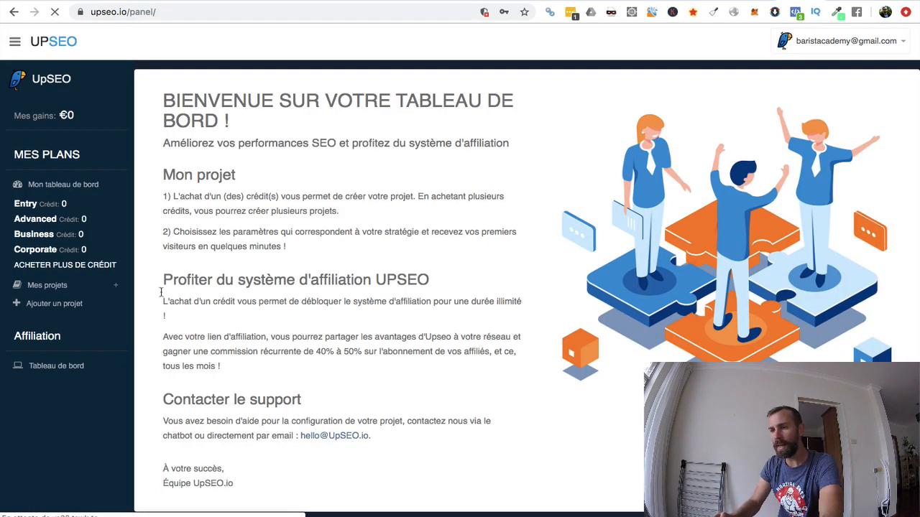
- Decline saving the login in LastPass and open the Free Trial project from the project list
click(103, 289)
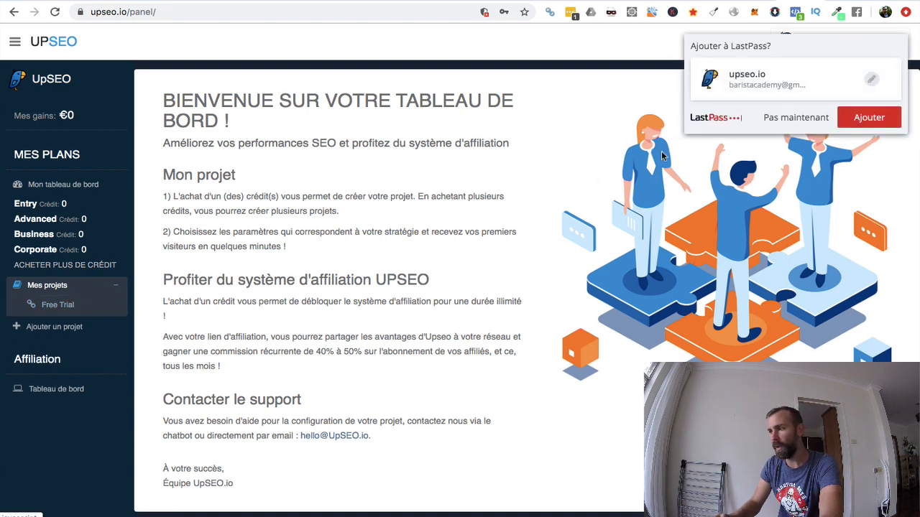
click(766, 122)
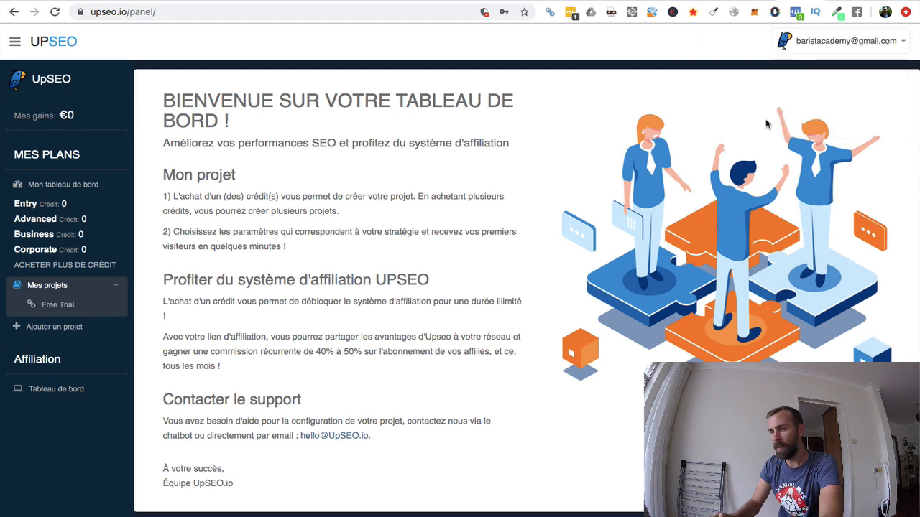
click(60, 308)
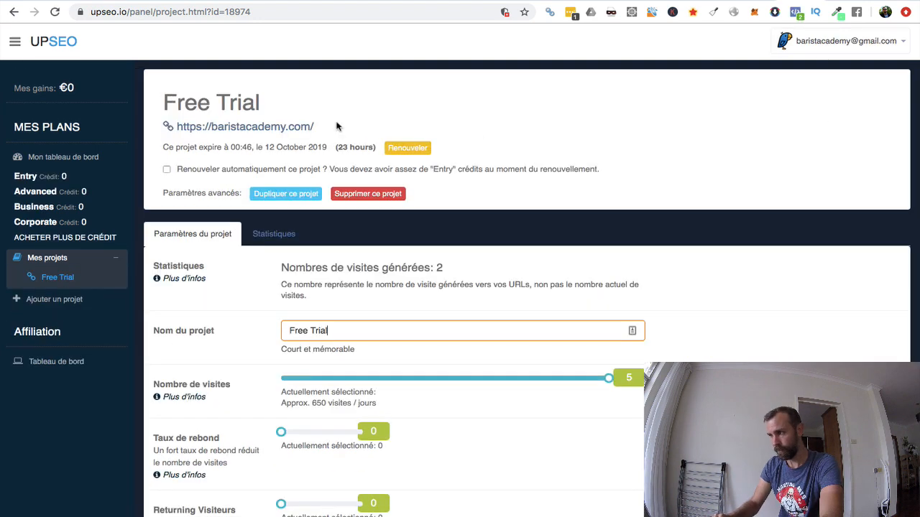
- Replace the project name with Baristcademy
scroll(336, 126, down, 1)
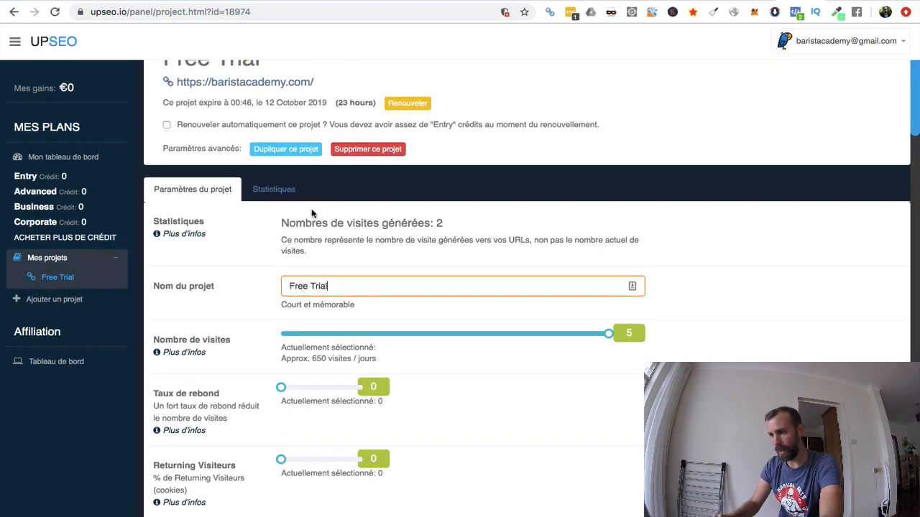
drag(332, 285, 283, 282)
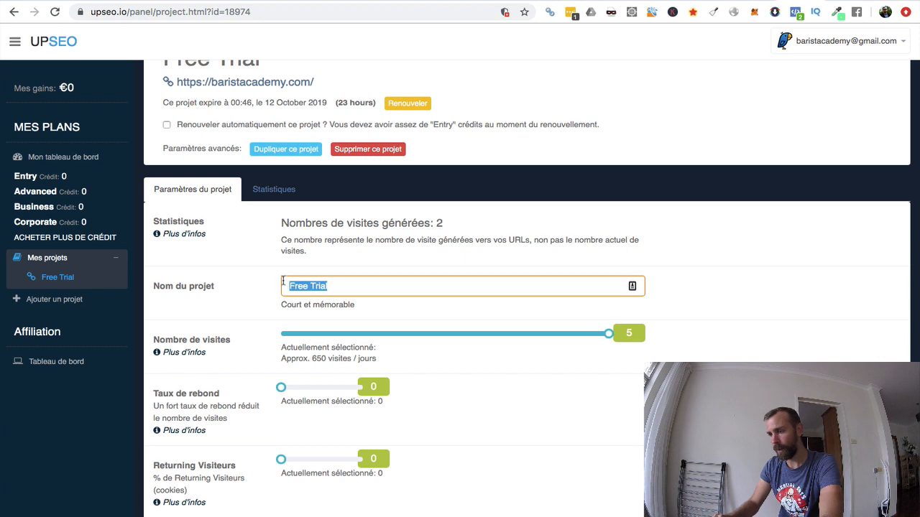
text(Bari)
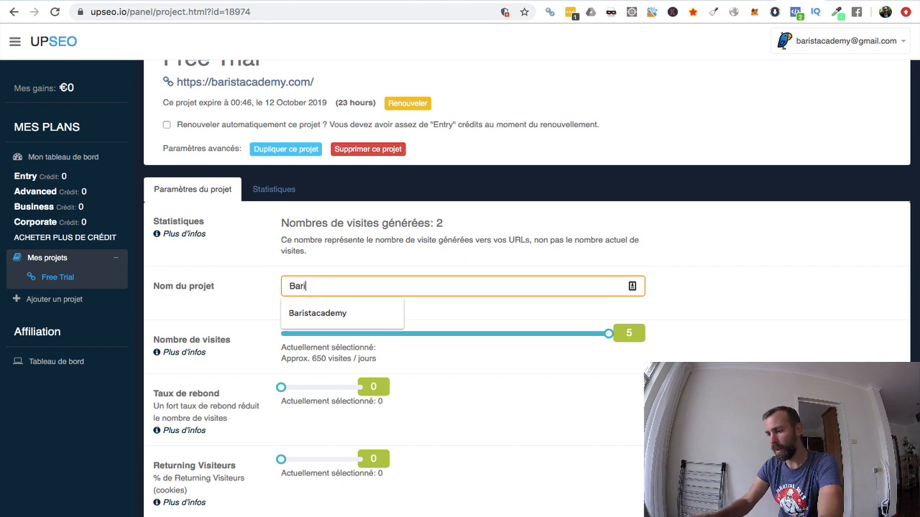
text(stcademy)
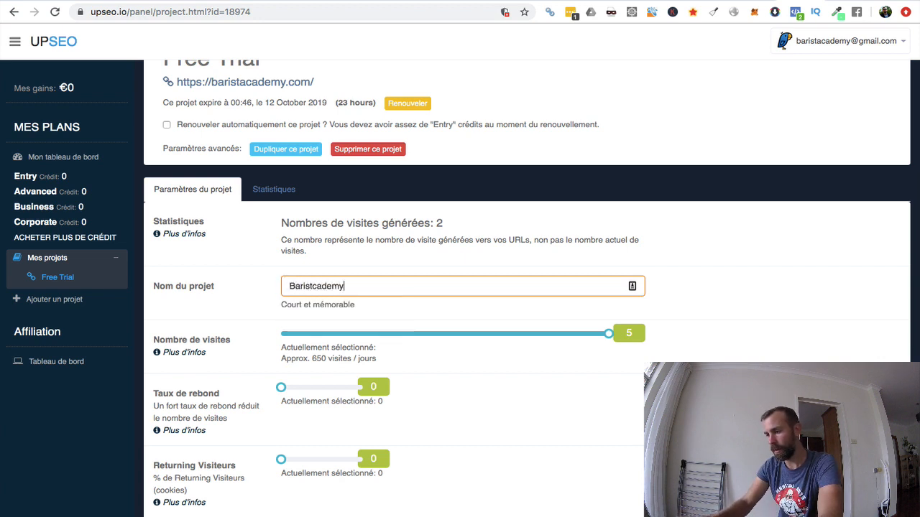
click(245, 293)
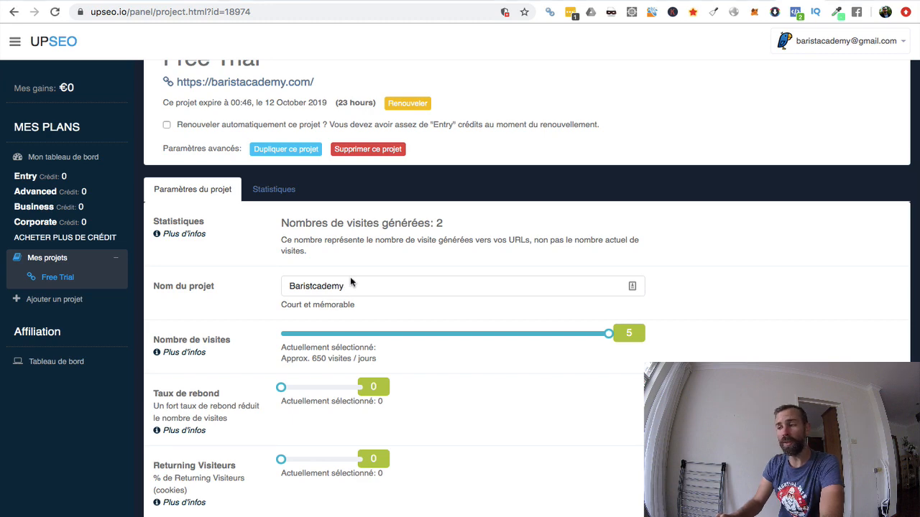
- Switch to Google Analytics and show the home page overview for the last 28 days
key(ctrl+Right)
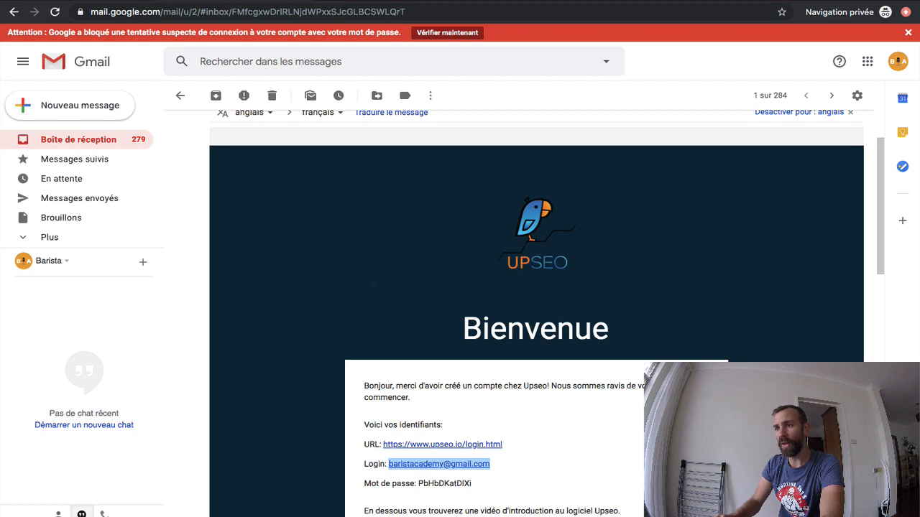
key(ctrl+Right)
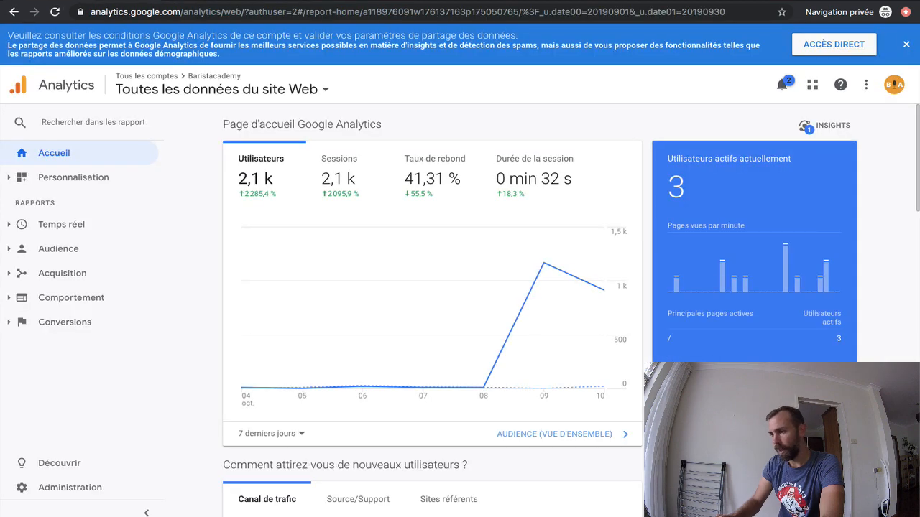
click(271, 434)
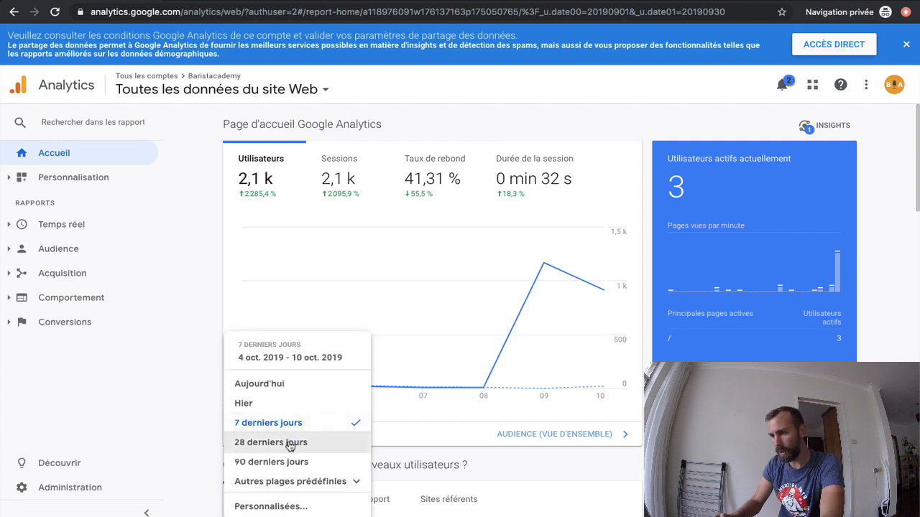
click(290, 442)
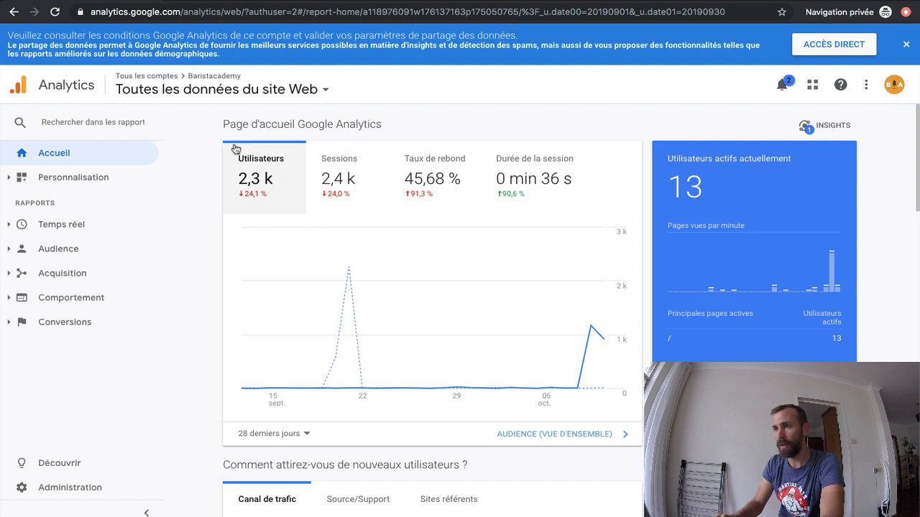
- Switch back to the UpSEO project settings and set the number of visits to level 1
key(ctrl+Left)
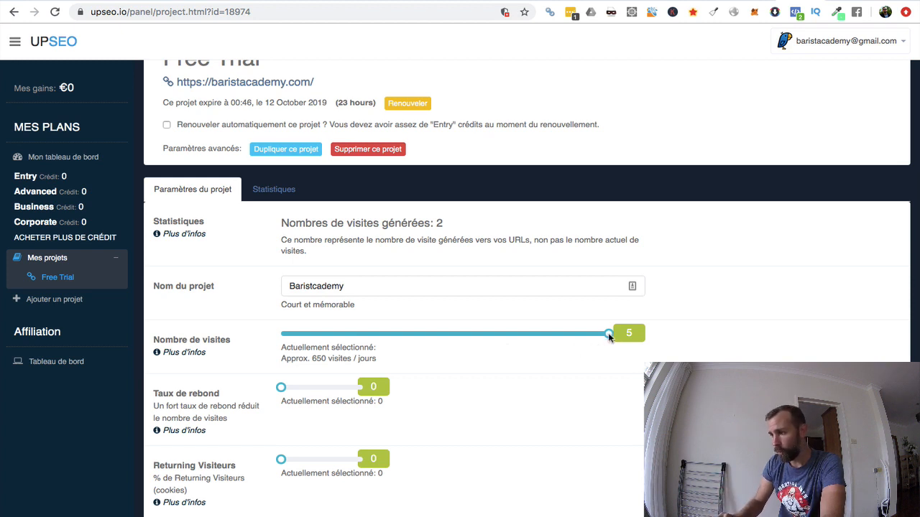
drag(601, 338, 370, 336)
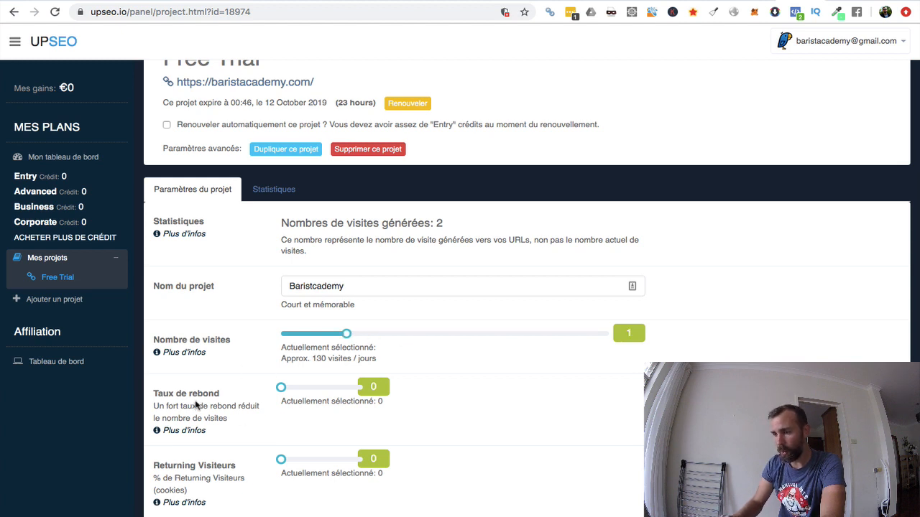
scroll(196, 405, down, 2)
scroll(195, 404, down, 2)
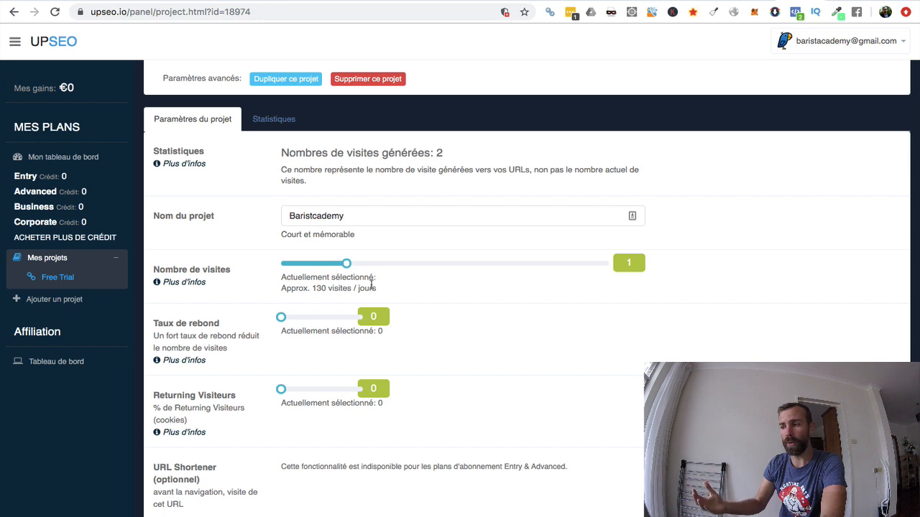
- Check the last 90 days in Google Analytics and set the UpSEO project's bounce rate to 31
key(ctrl+Right)
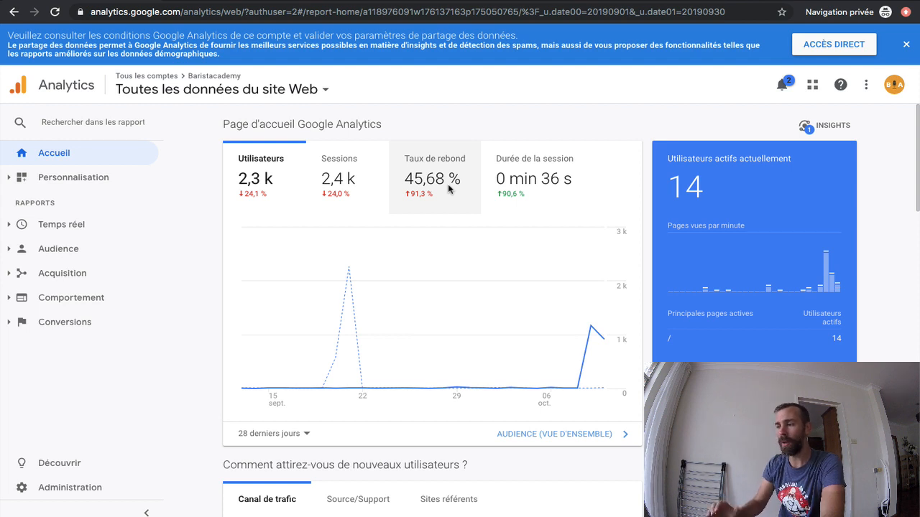
scroll(316, 267, down, 1)
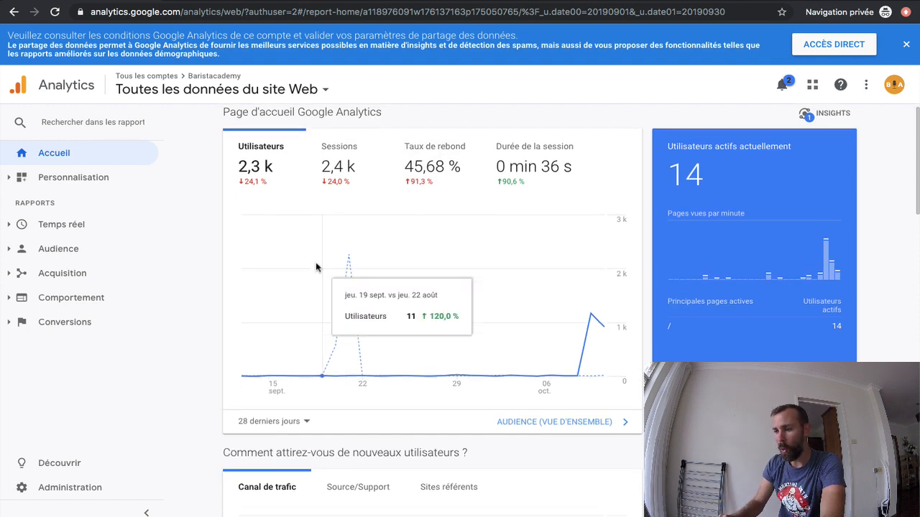
click(291, 410)
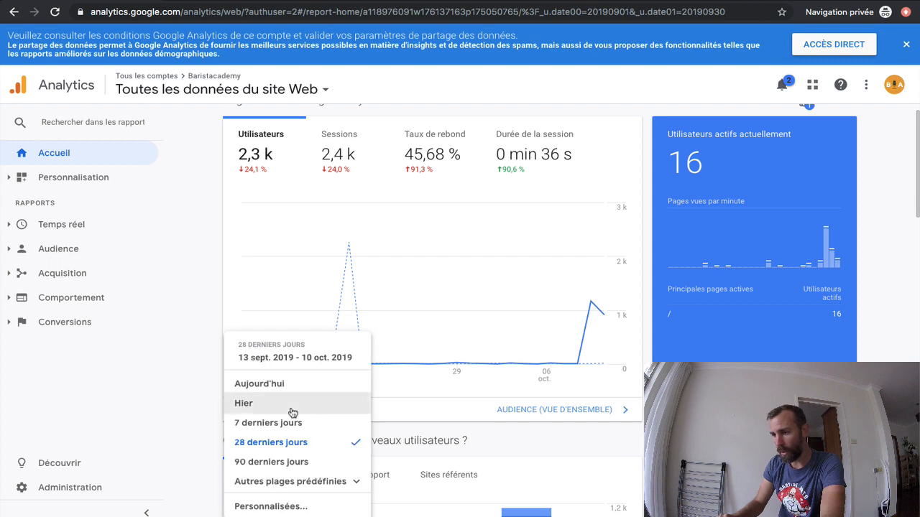
click(281, 463)
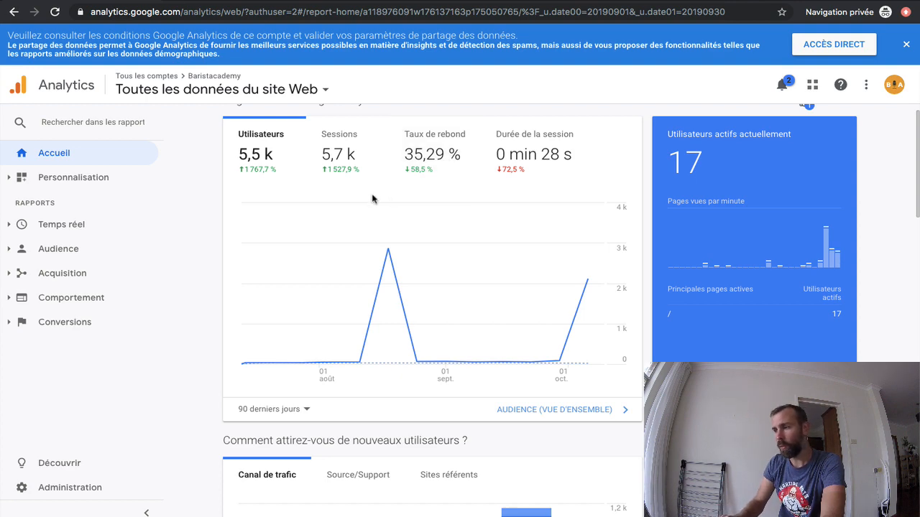
key(ctrl+Left)
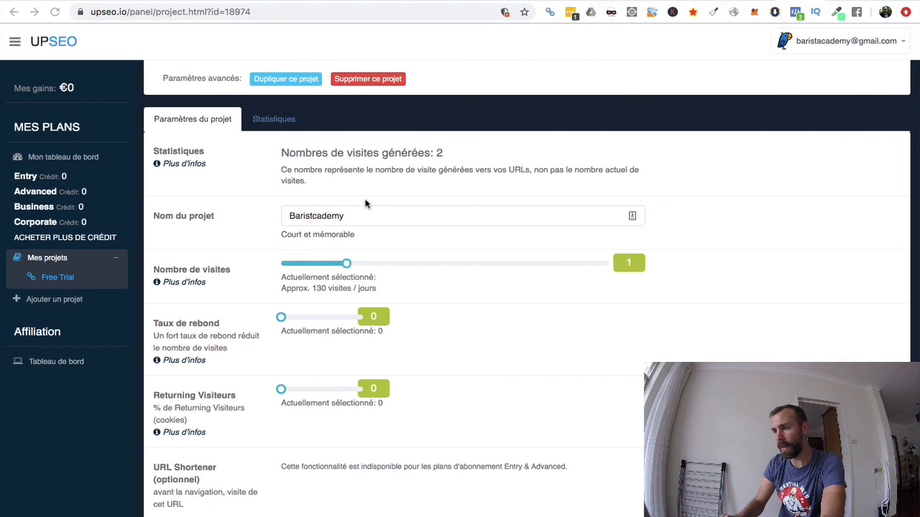
drag(281, 317, 307, 323)
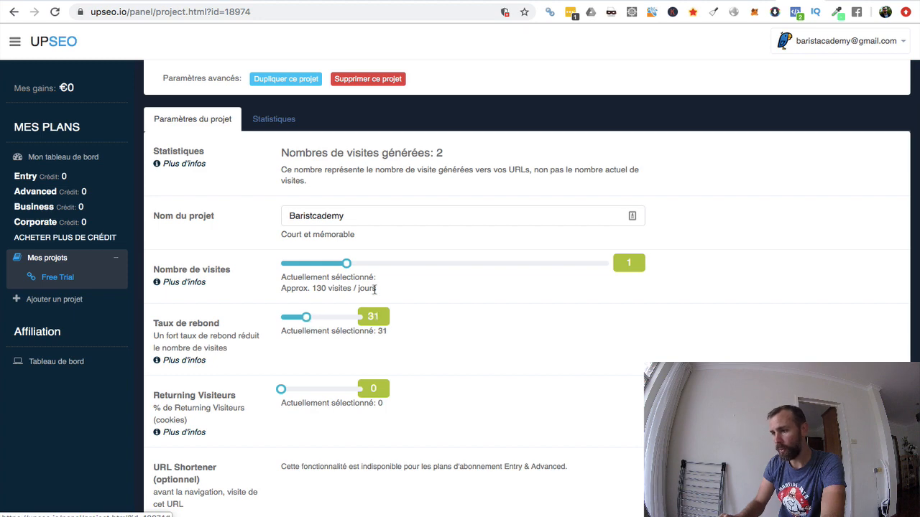
- Switch to Google Analytics and show the home page overview for the last calendar year (Dernière année civile)
key(ctrl+Right)
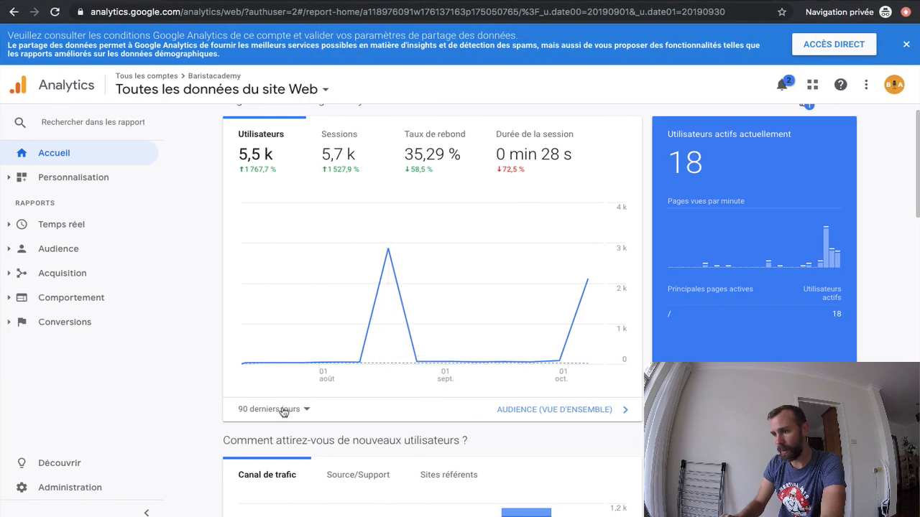
click(283, 411)
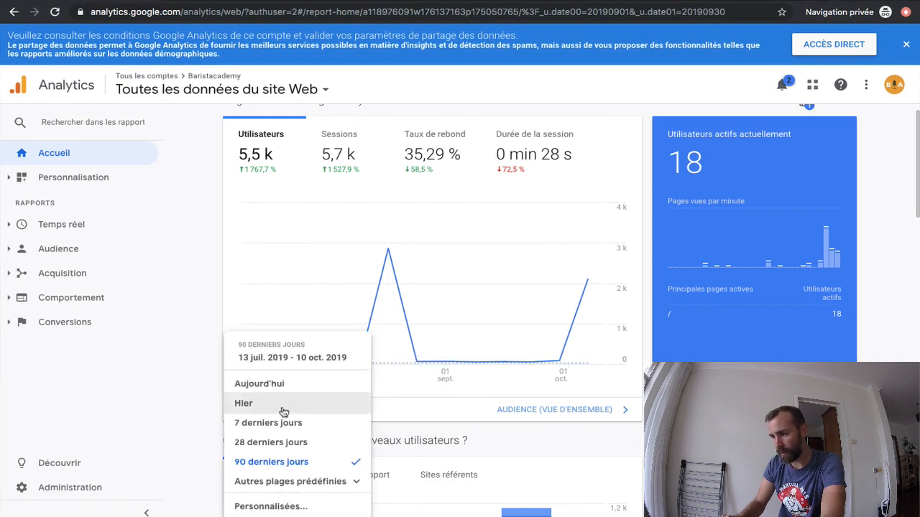
click(305, 482)
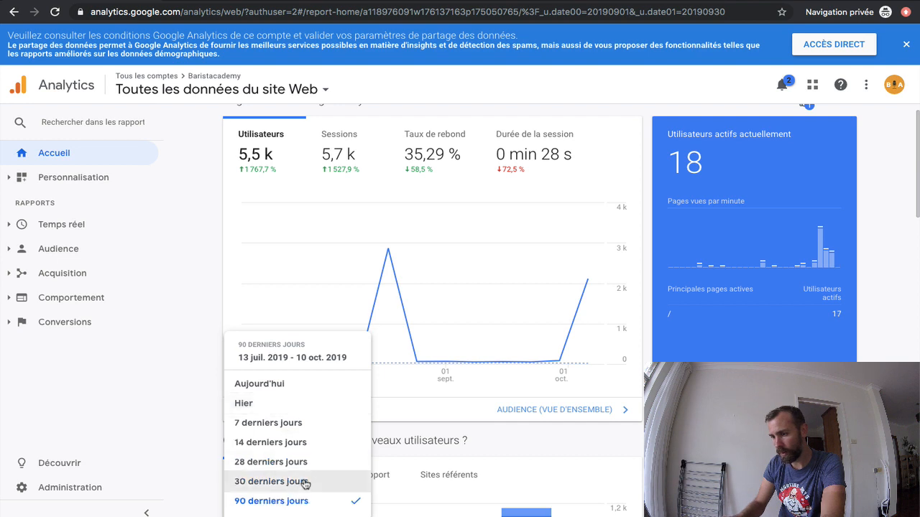
click(215, 276)
scroll(216, 276, down, 3)
click(267, 244)
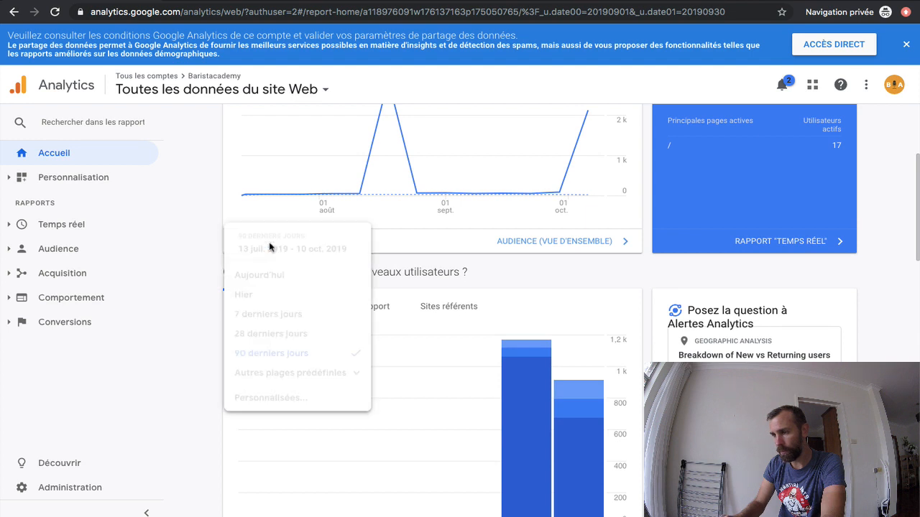
click(278, 375)
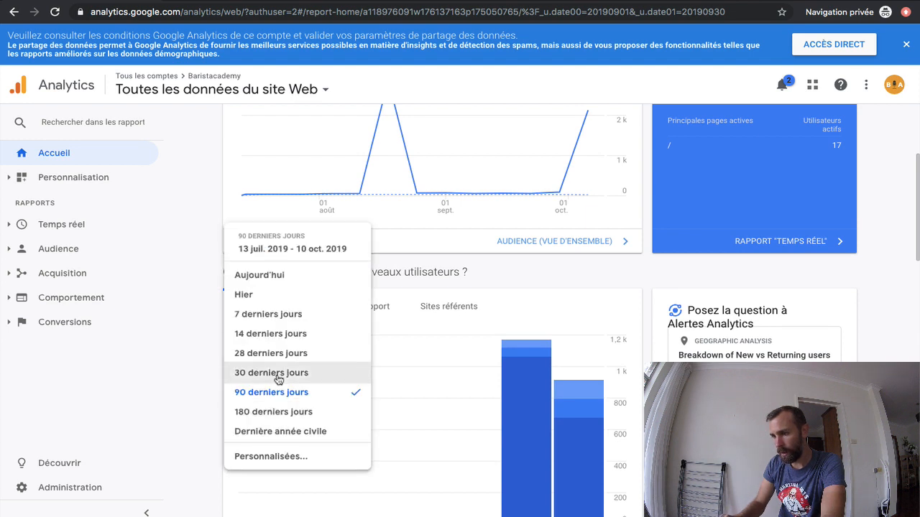
click(274, 432)
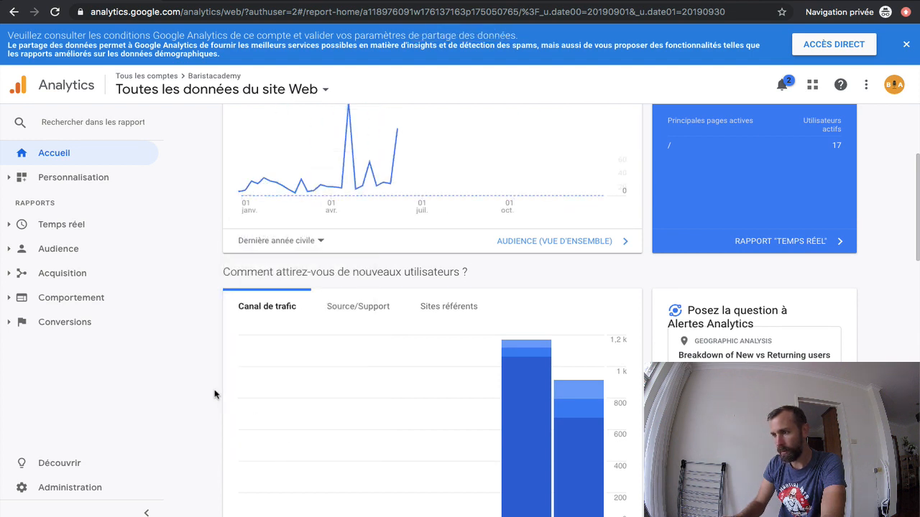
scroll(171, 379, up, 3)
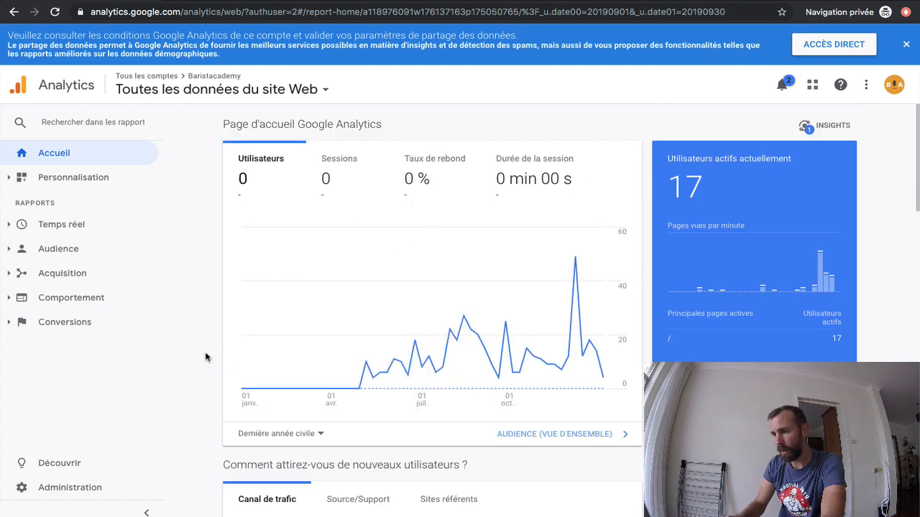
- Change the Analytics home page overview to the last 180 days and review the user, session and bounce rate figures
scroll(199, 365, down, 1)
scroll(198, 365, down, 4)
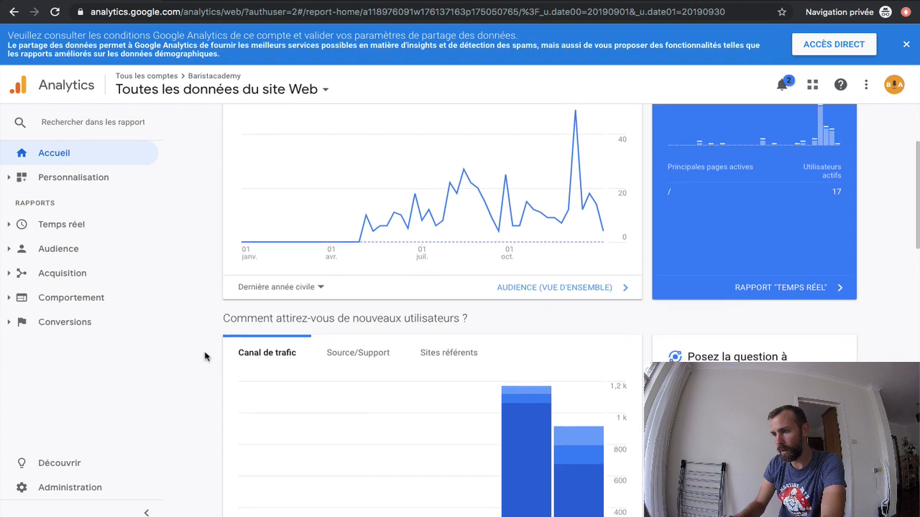
click(302, 293)
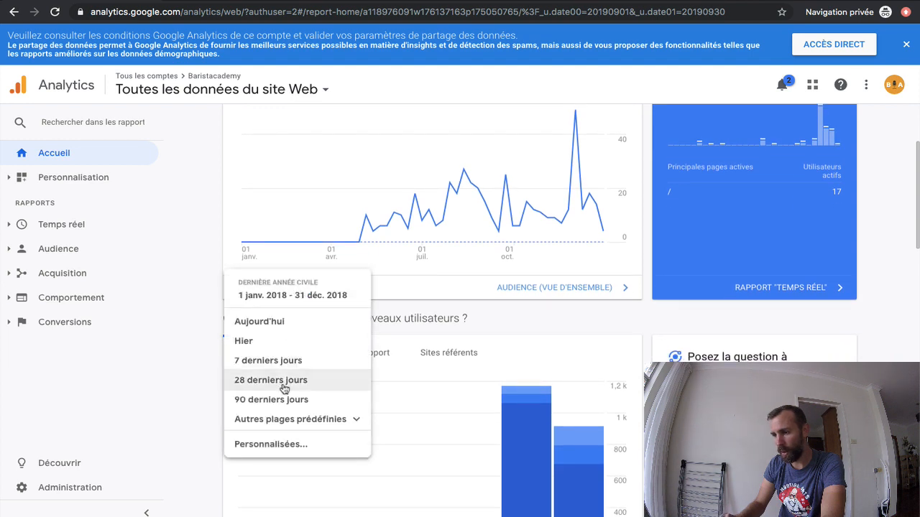
click(287, 420)
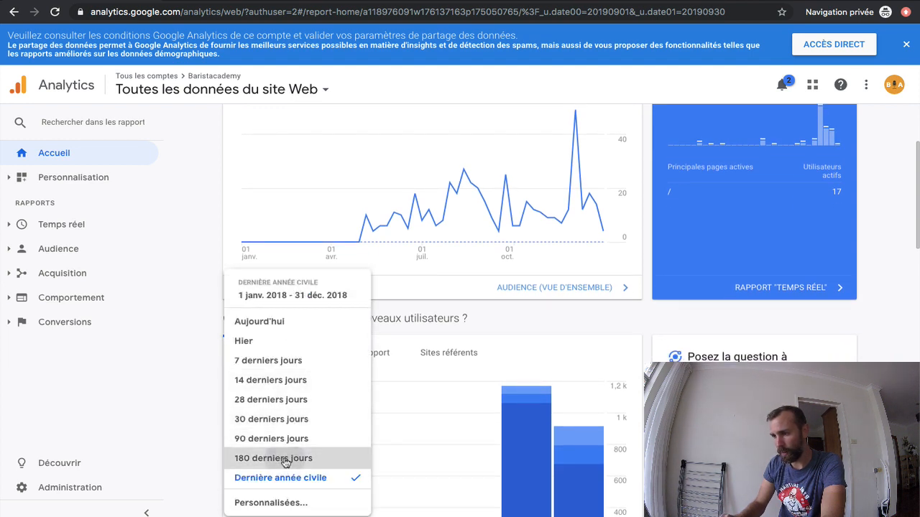
click(285, 457)
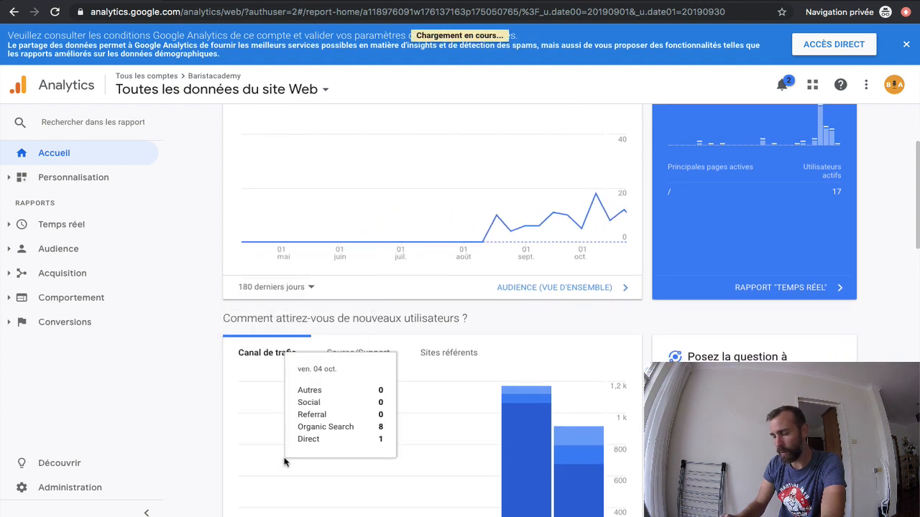
click(158, 383)
scroll(184, 348, up, 3)
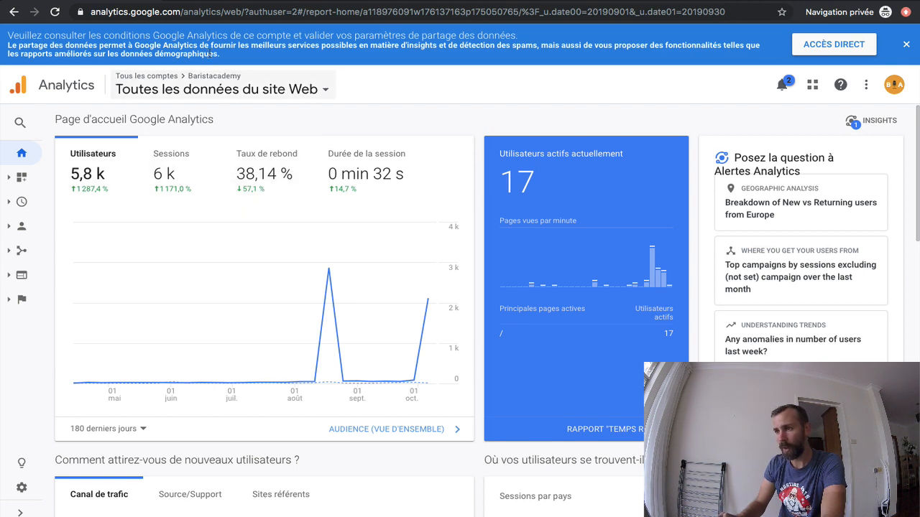
- Check the UpSEO project settings, then open the Audience overview report in Google Analytics
key(ctrl+Left)
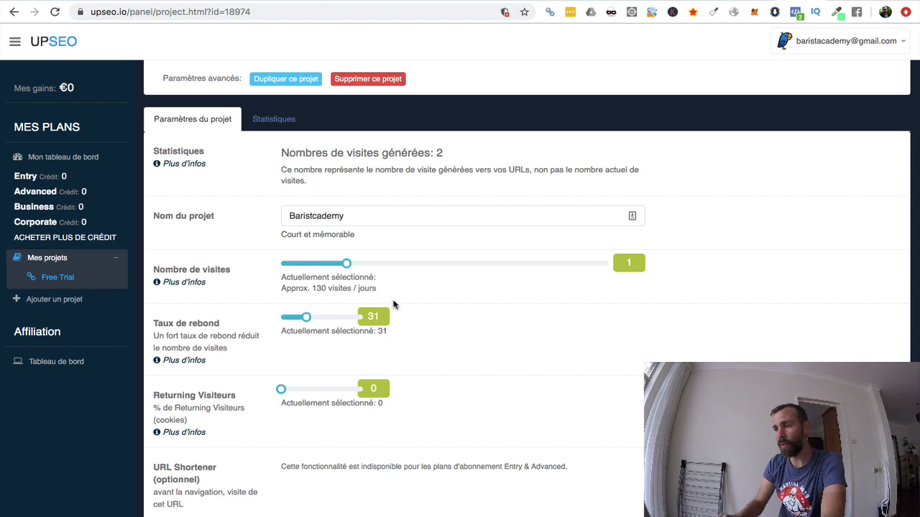
key(ctrl+Right)
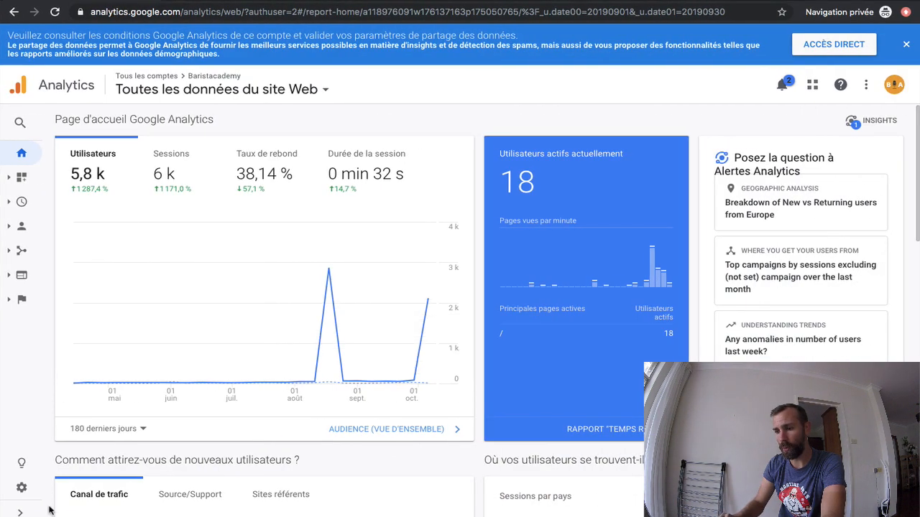
click(20, 513)
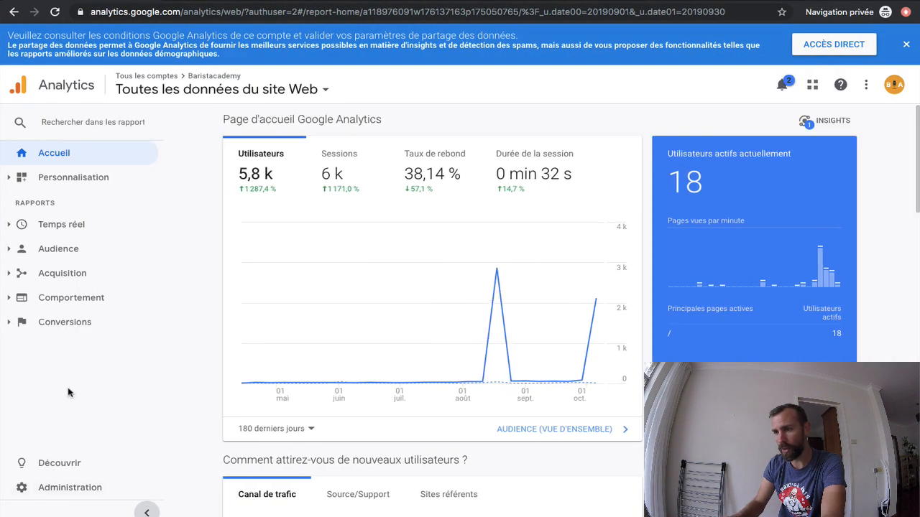
click(70, 255)
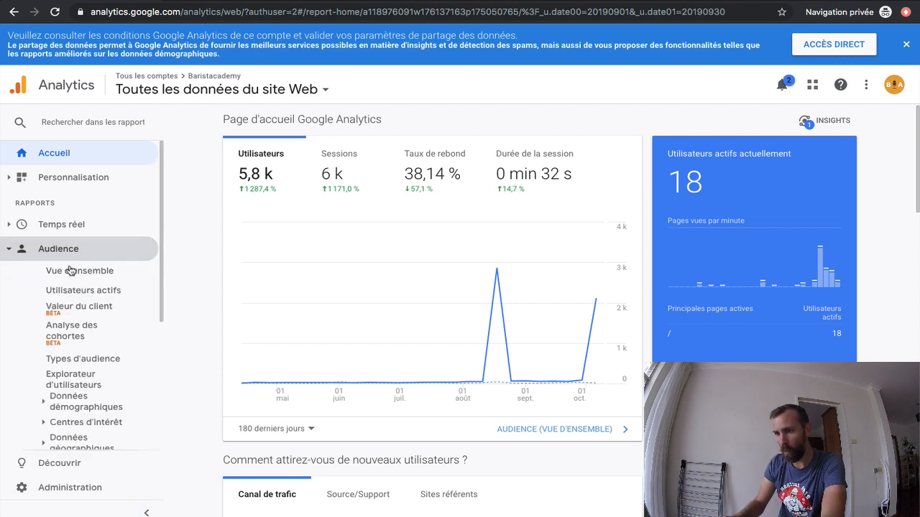
click(71, 275)
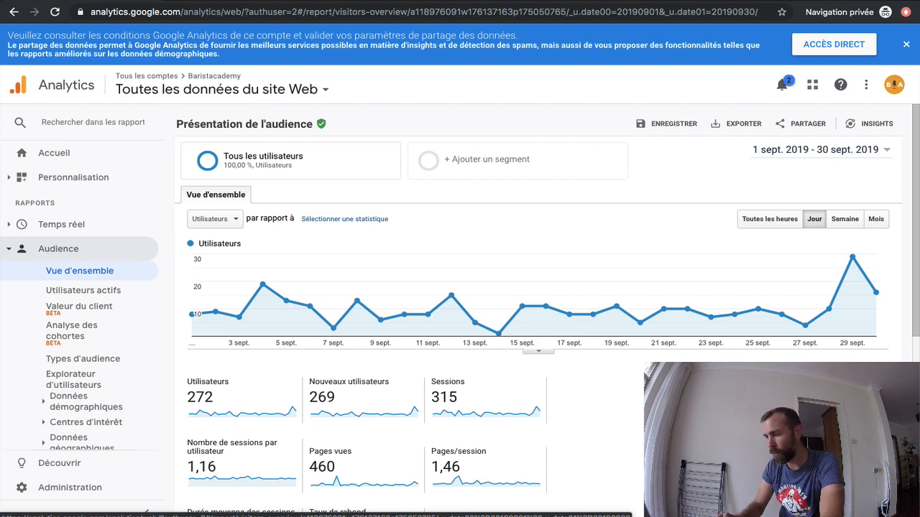
- Switch back to the UpSEO project settings and set the returning visitors percentage to 9
key(ctrl+Left)
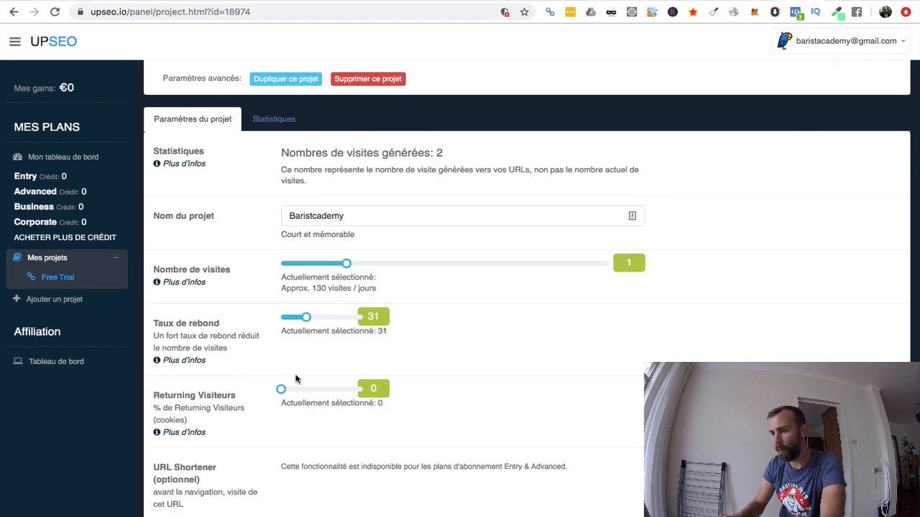
drag(281, 389, 289, 391)
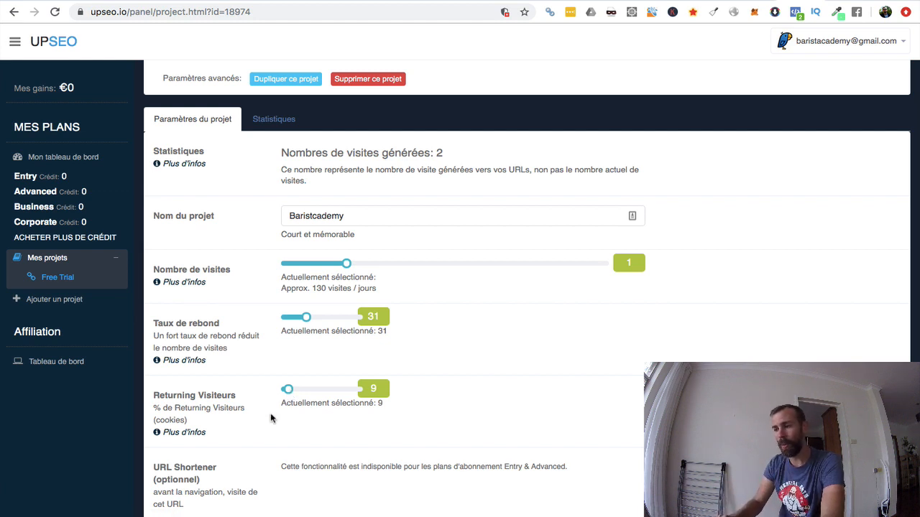
scroll(270, 419, down, 3)
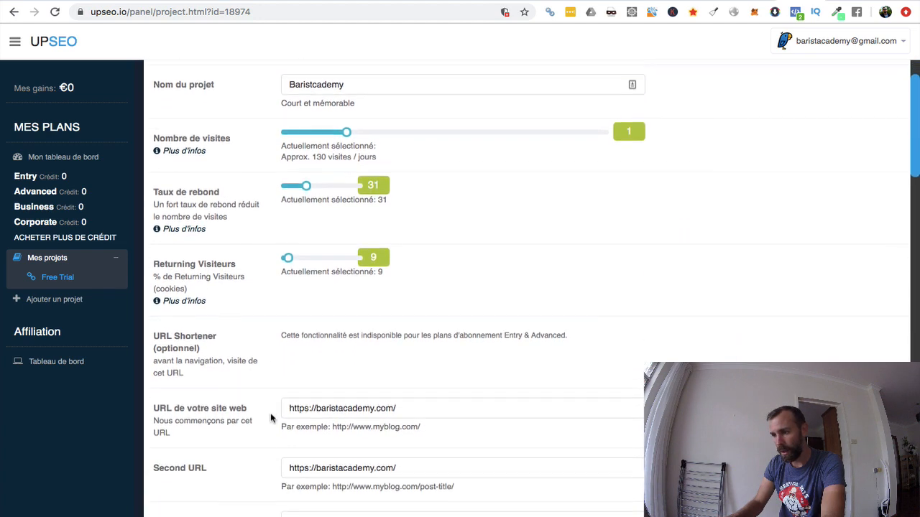
scroll(270, 418, down, 3)
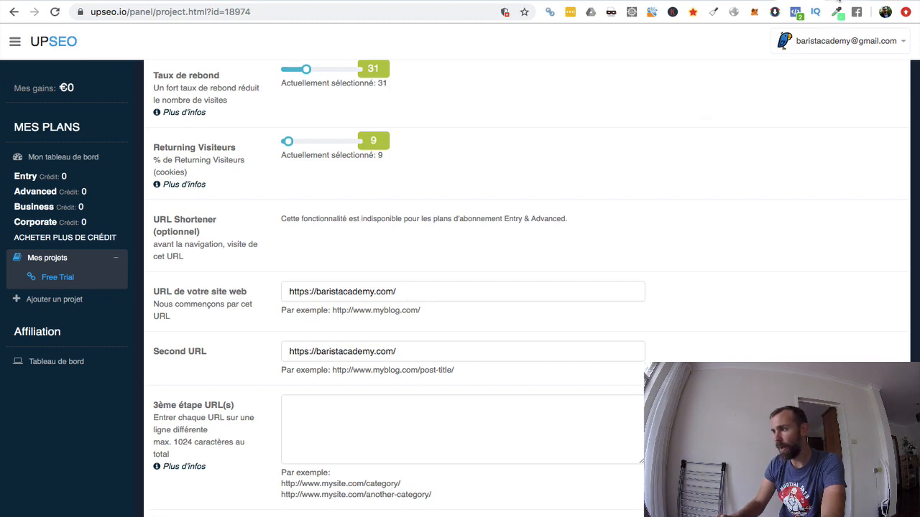
click(839, 1)
click(800, 2)
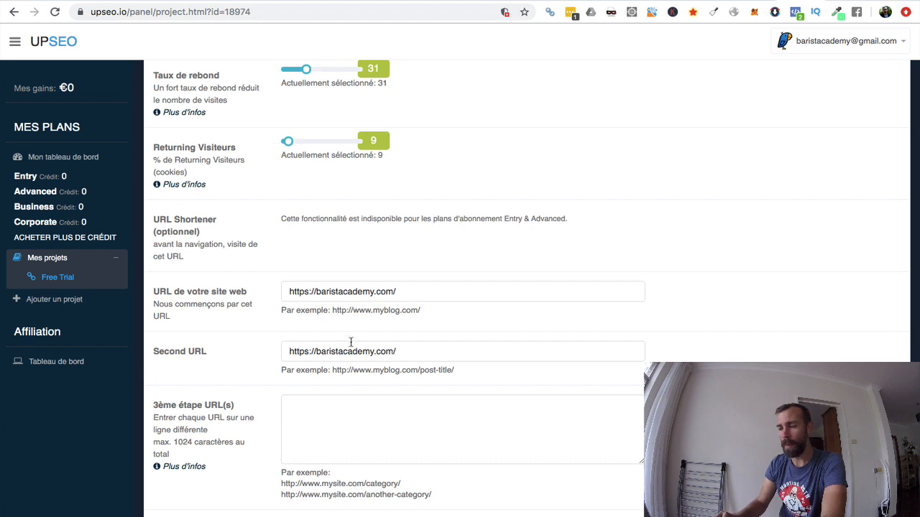
drag(406, 291, 286, 292)
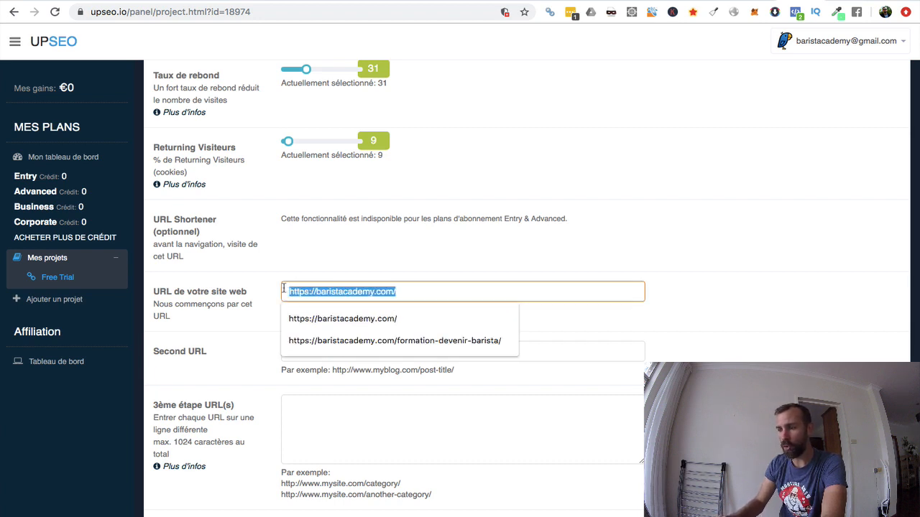
click(339, 291)
click(243, 356)
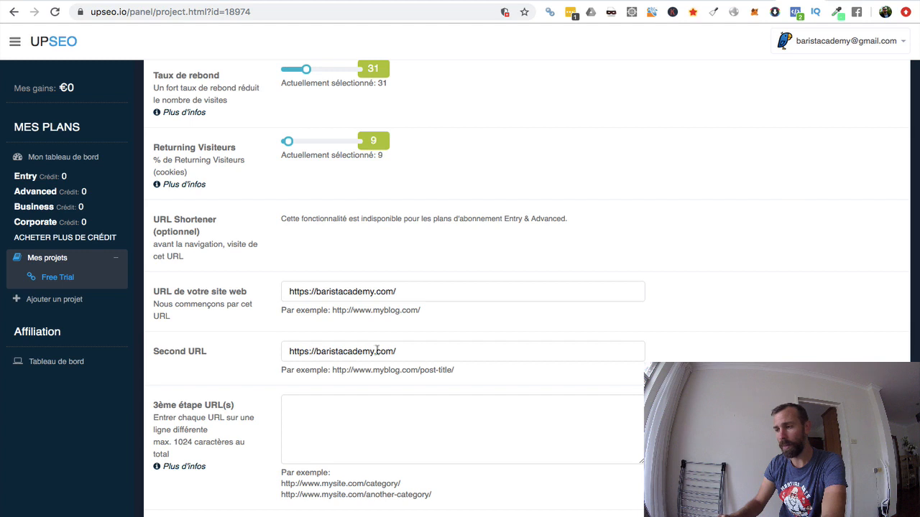
click(422, 351)
click(419, 381)
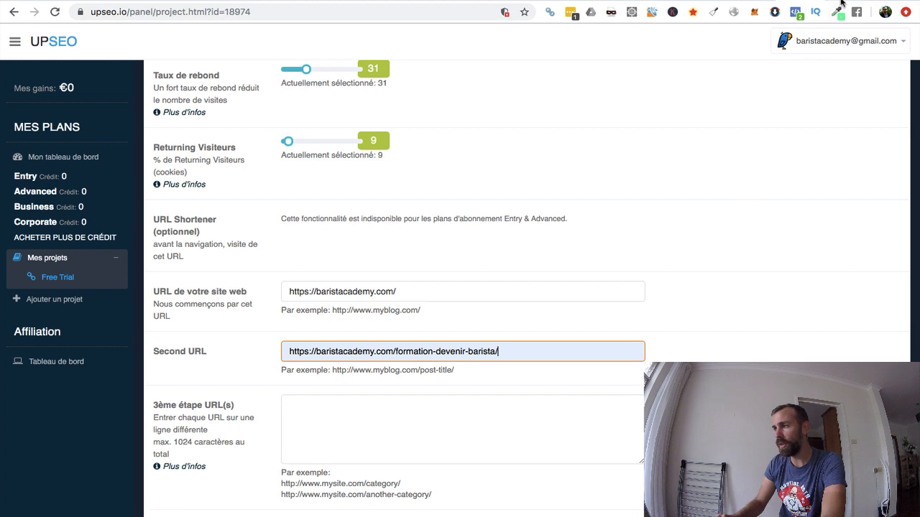
- Switch to the baristacademy.com site, view the Devenir Barista page, and open the coffee maker comparison and Aeropress guide pages
scroll(463, 231, down, 1)
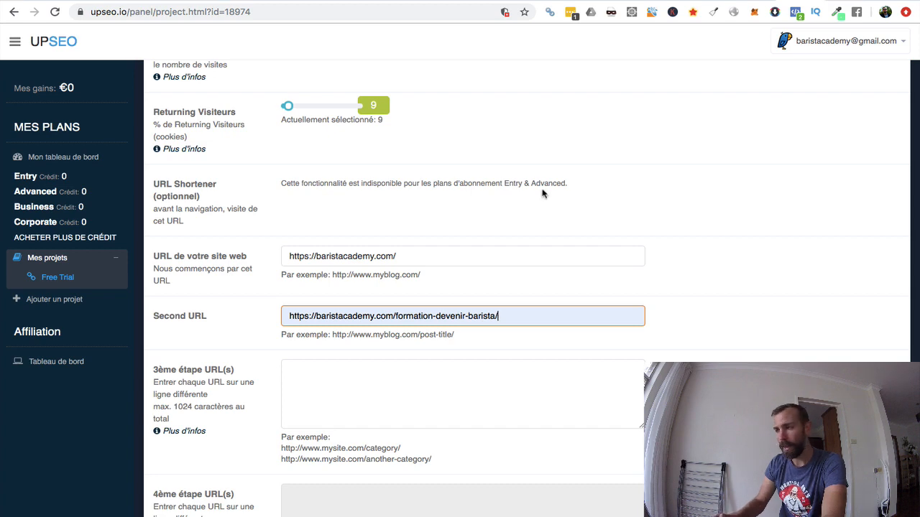
click(855, 0)
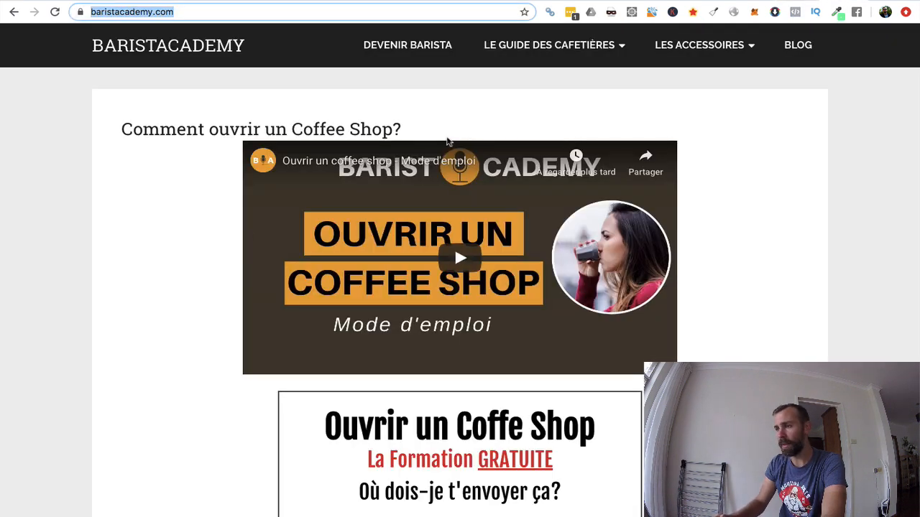
click(414, 52)
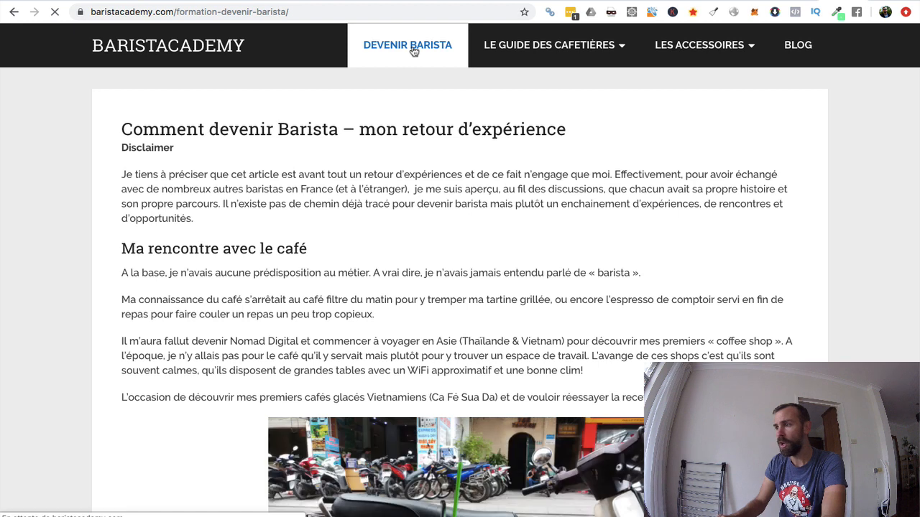
mouse_move(528, 49)
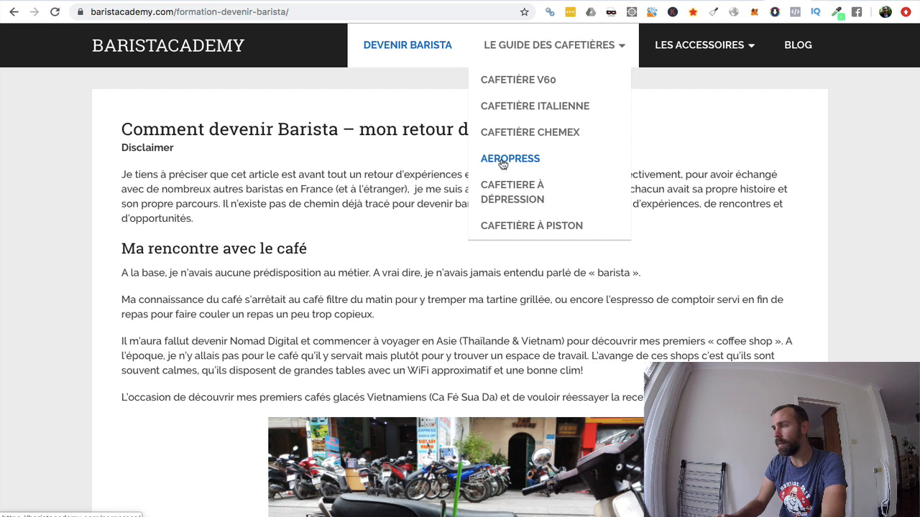
mouse_move(700, 54)
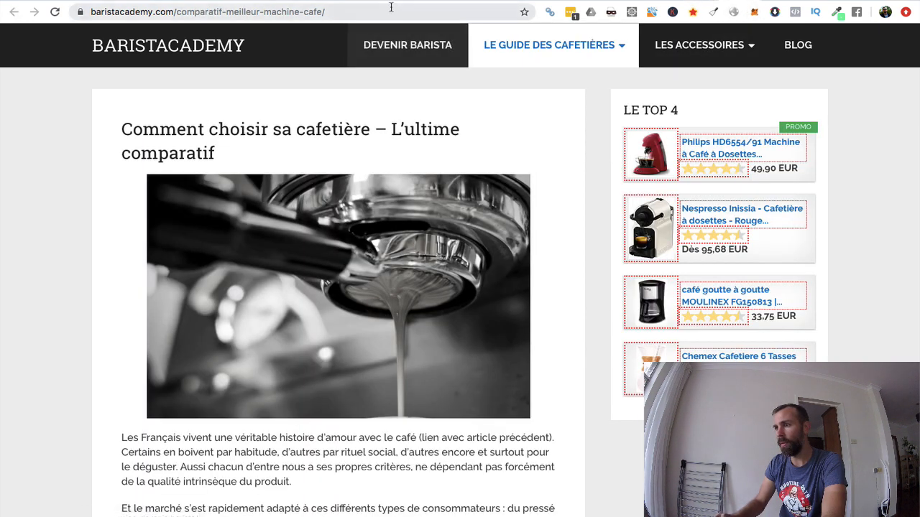
click(389, 10)
key(super+c)
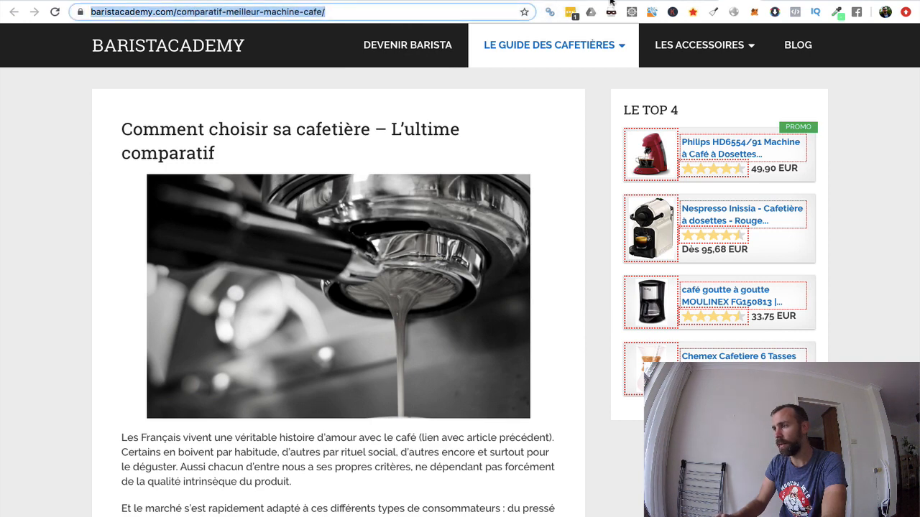
click(671, 1)
click(353, 378)
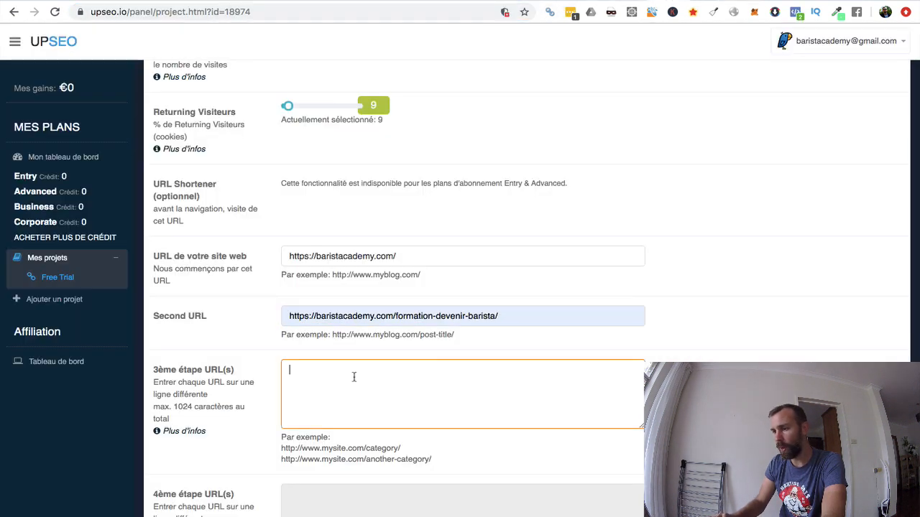
key(super+v)
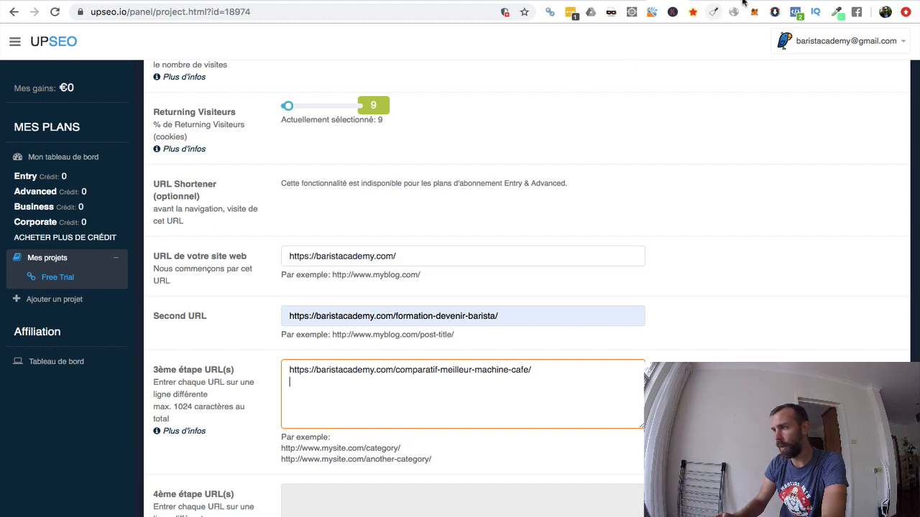
click(712, 1)
click(748, 1)
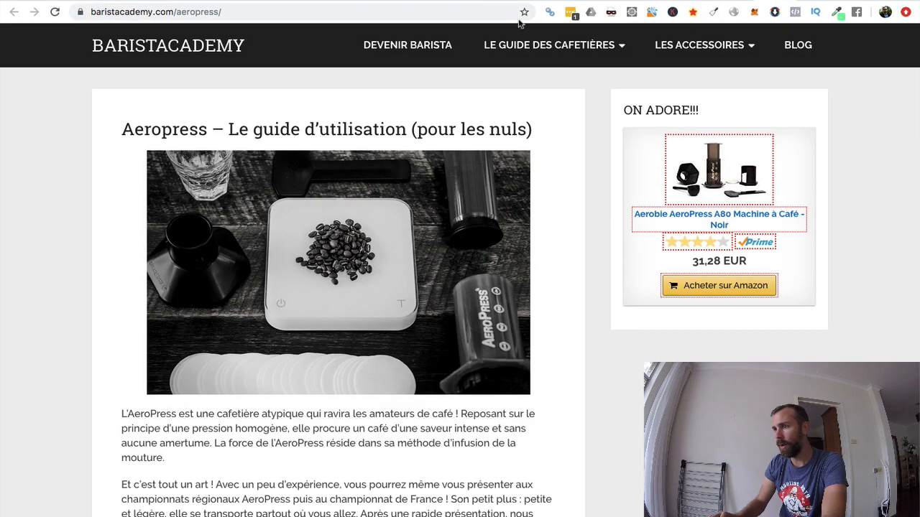
click(487, 6)
key(super+c)
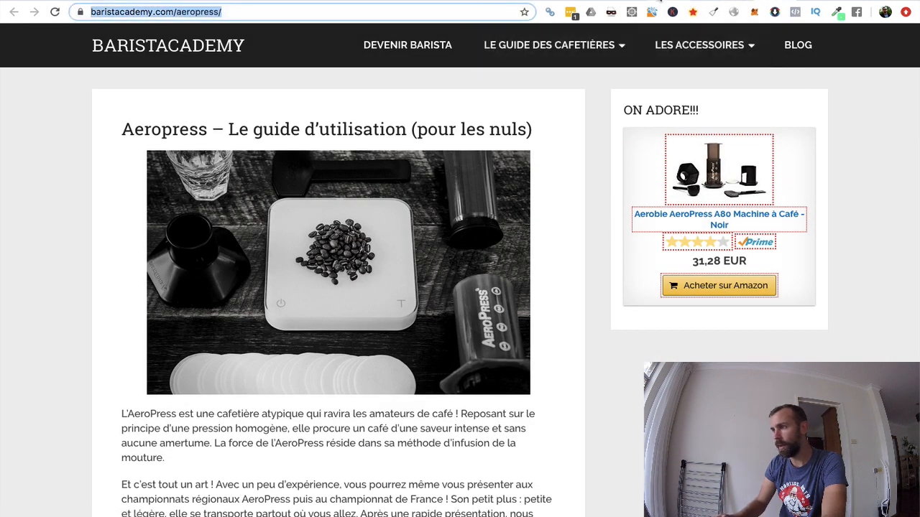
click(660, 2)
key(super+v)
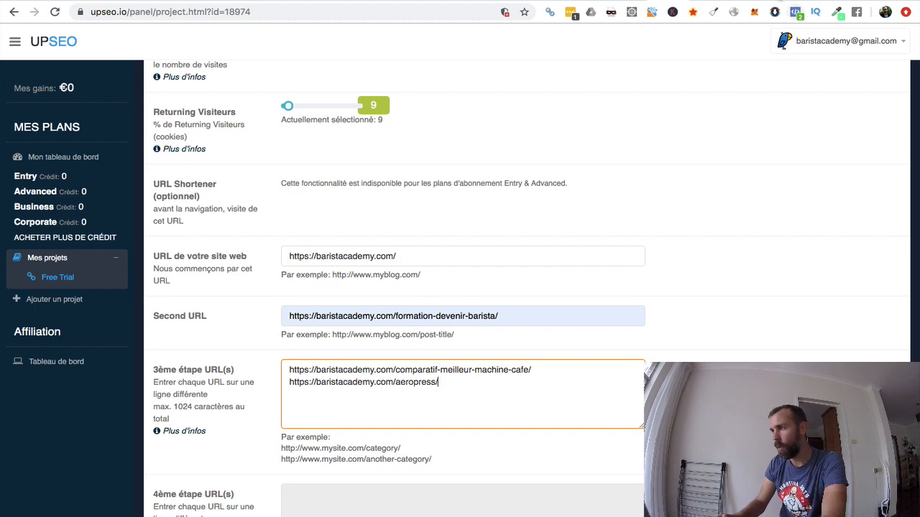
click(782, 2)
click(479, 2)
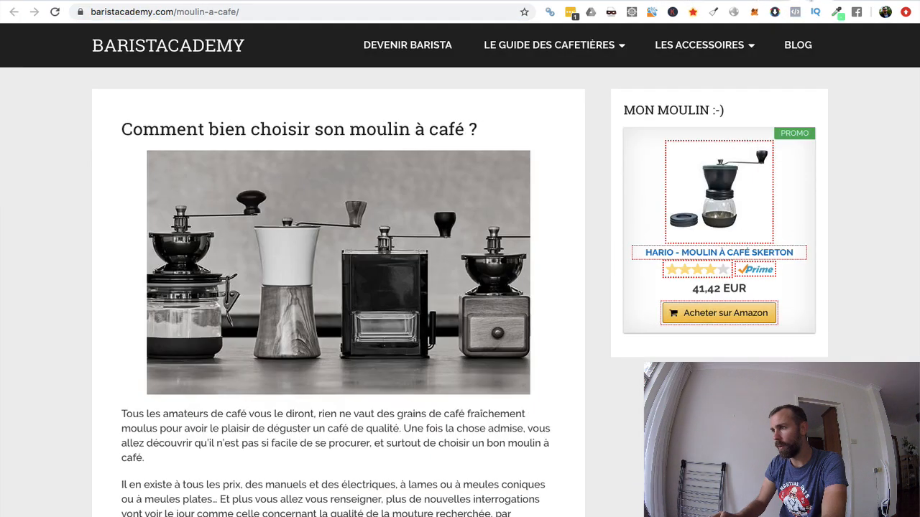
click(470, 3)
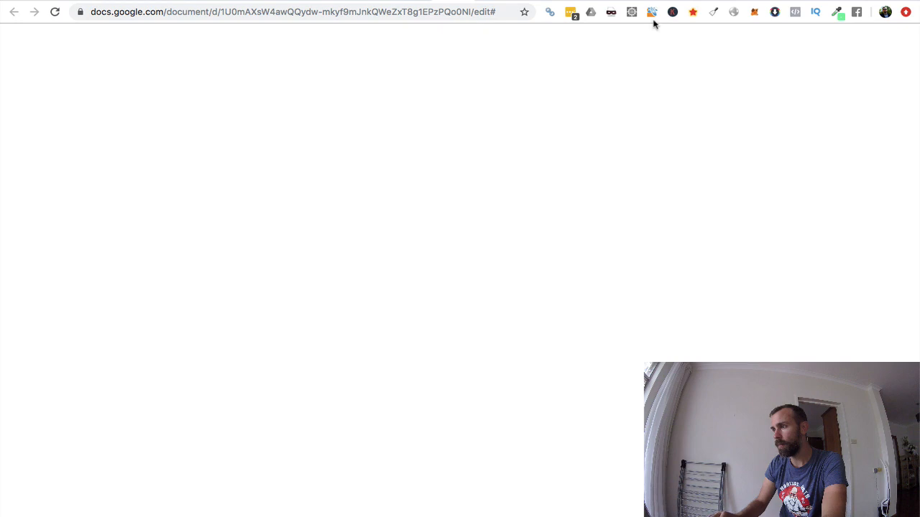
click(780, 1)
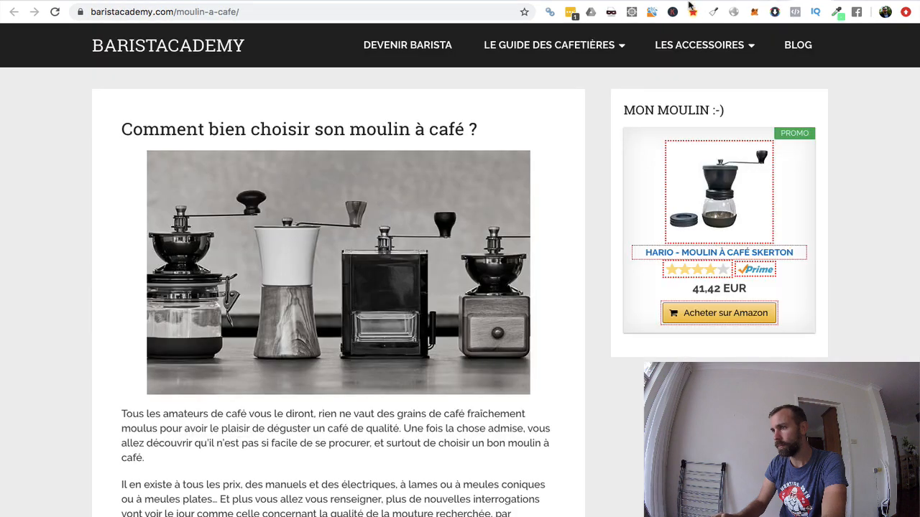
click(456, 13)
key(super+c)
click(705, 1)
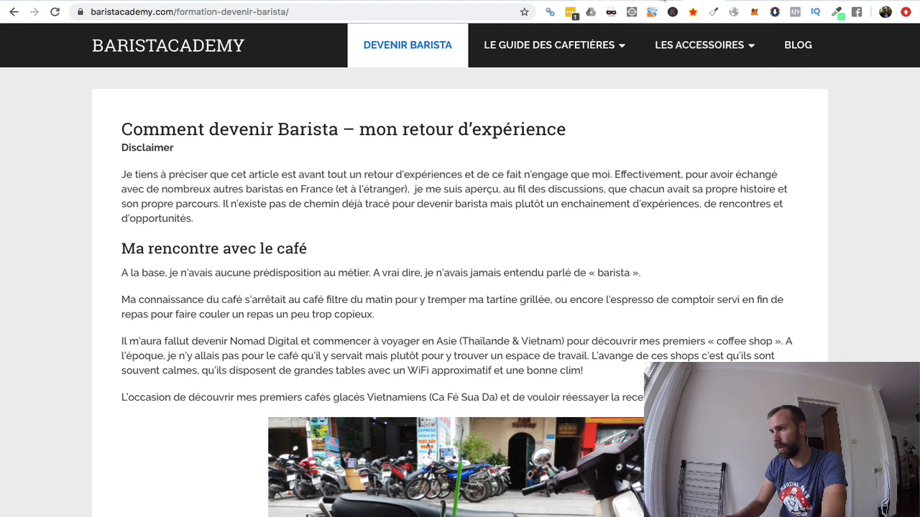
click(655, 1)
key(Return)
key(super+v)
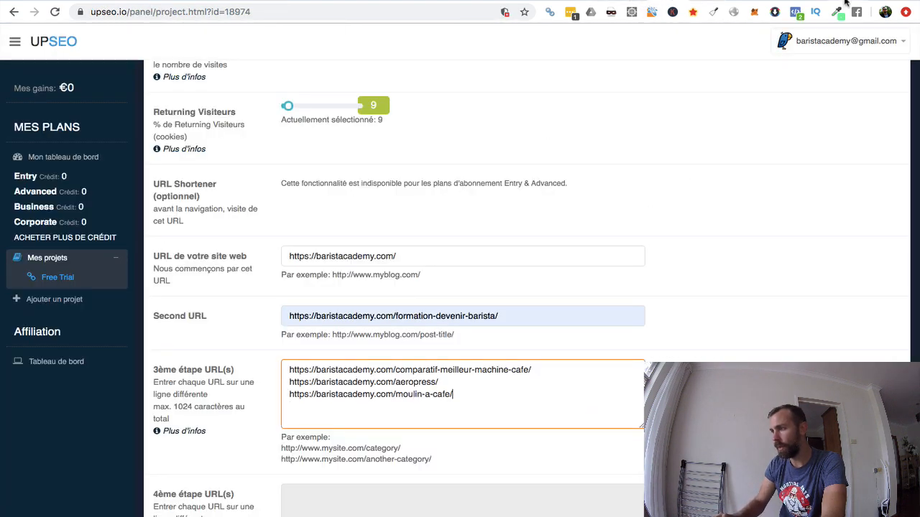
click(846, 4)
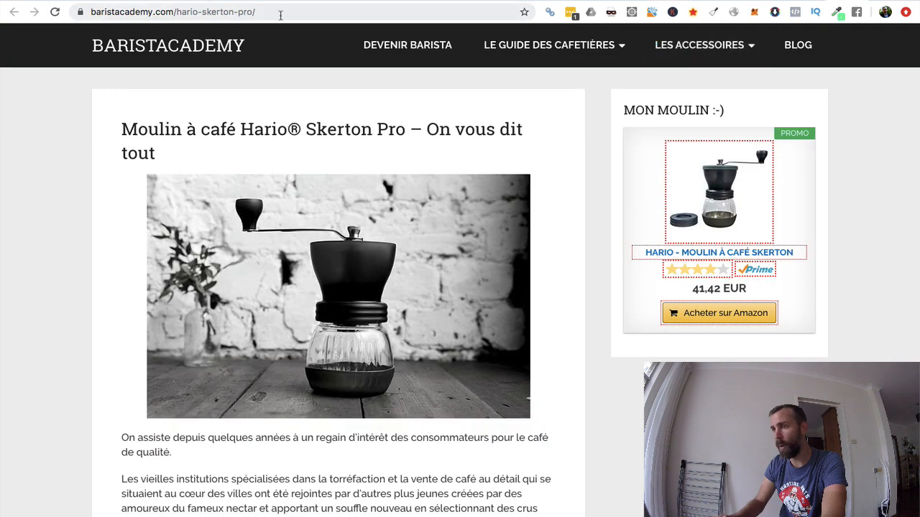
click(281, 13)
key(super+c)
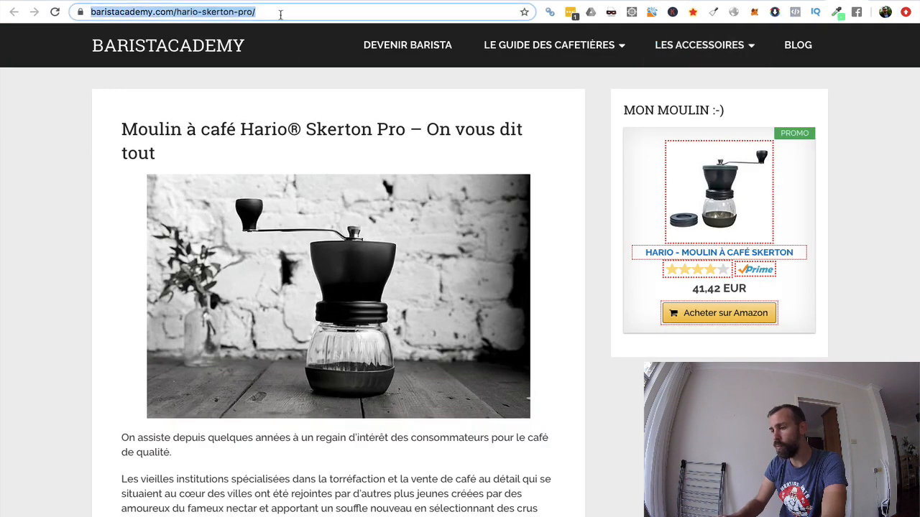
click(669, 3)
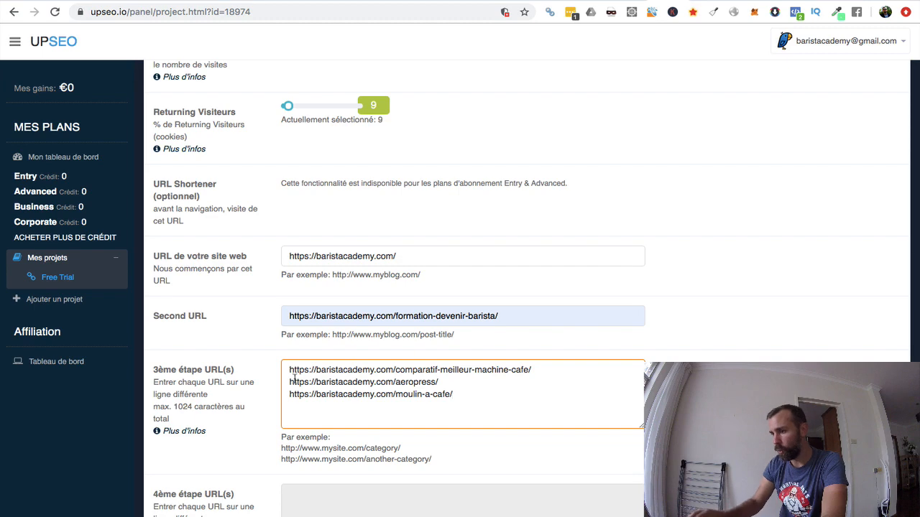
key(Return)
key(super+v)
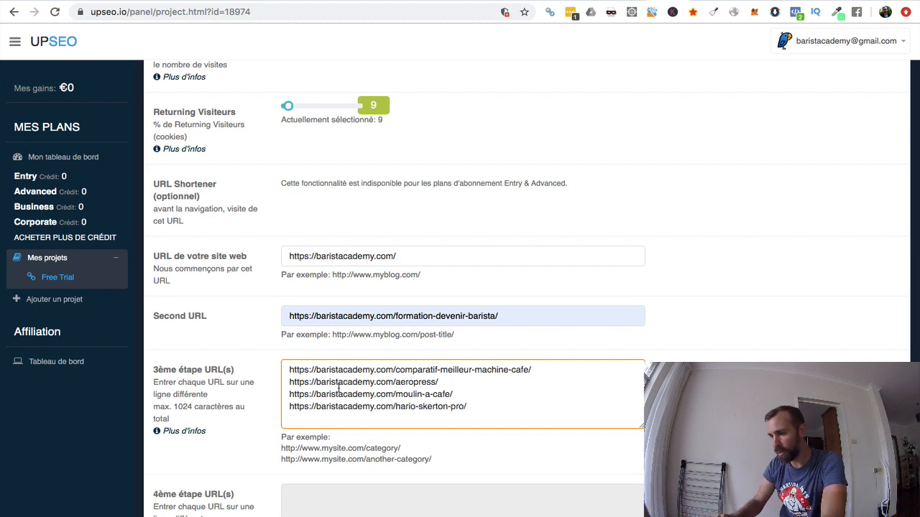
- Switch to Google Analytics and show the home page overview for the last 90 days to check the session duration
scroll(342, 388, down, 2)
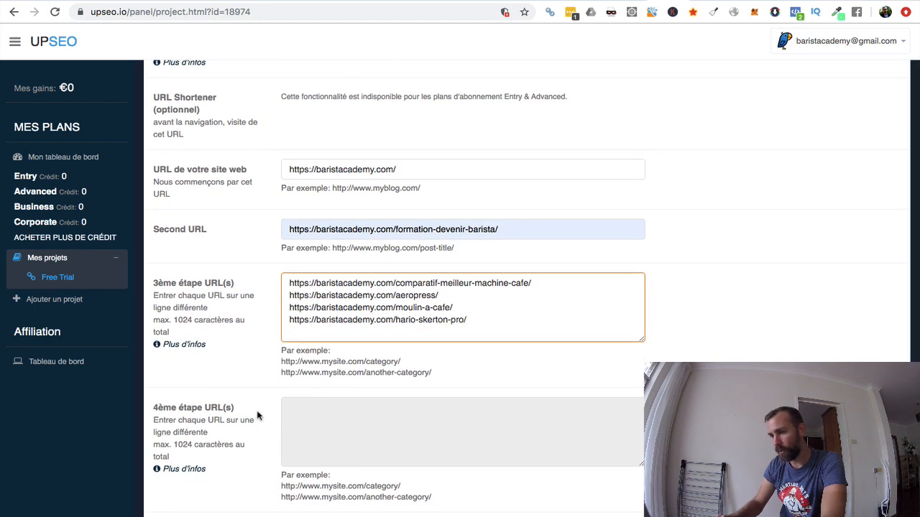
scroll(258, 416, down, 6)
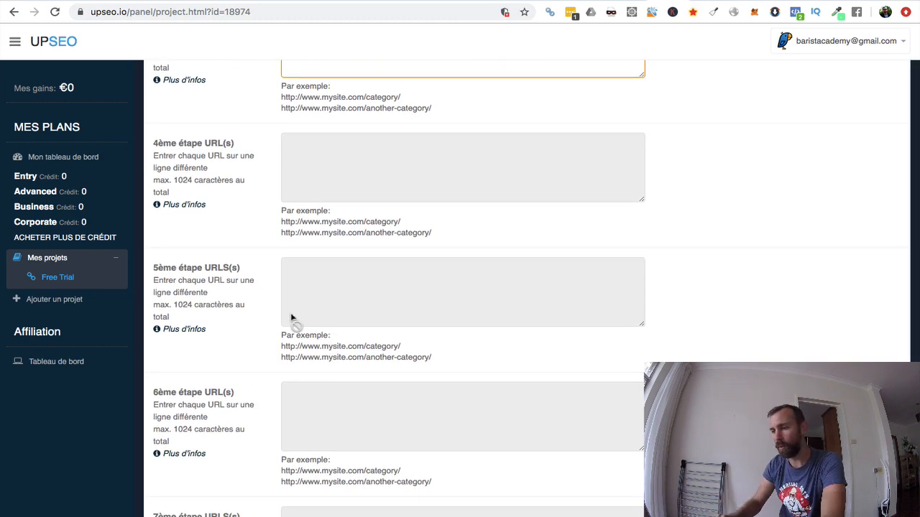
scroll(291, 316, down, 10)
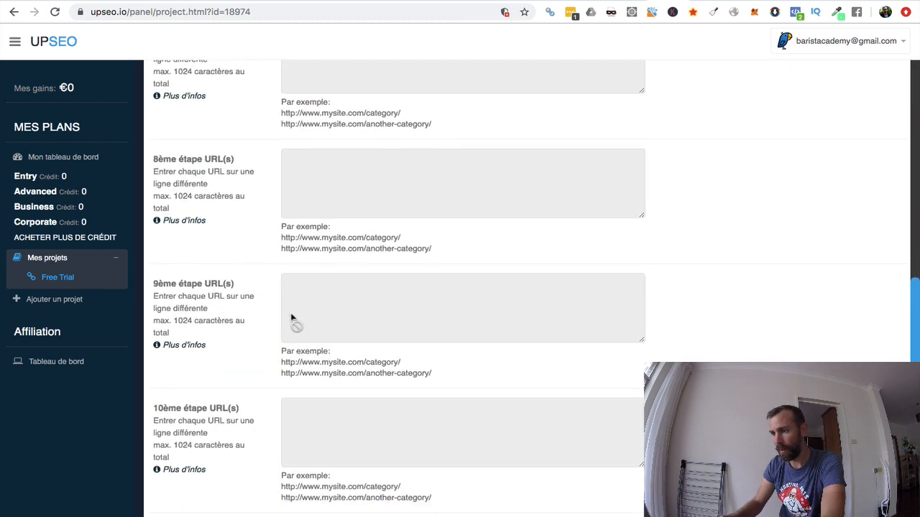
scroll(291, 316, down, 9)
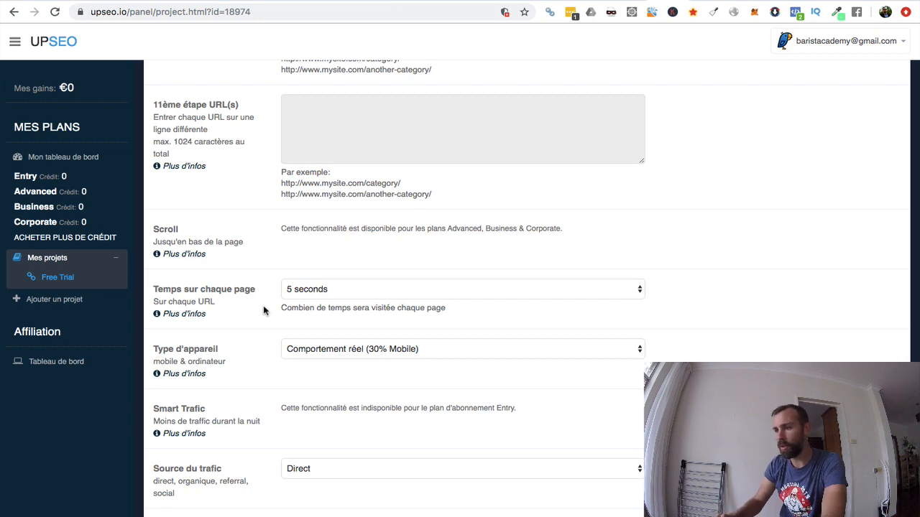
key(ctrl+Right)
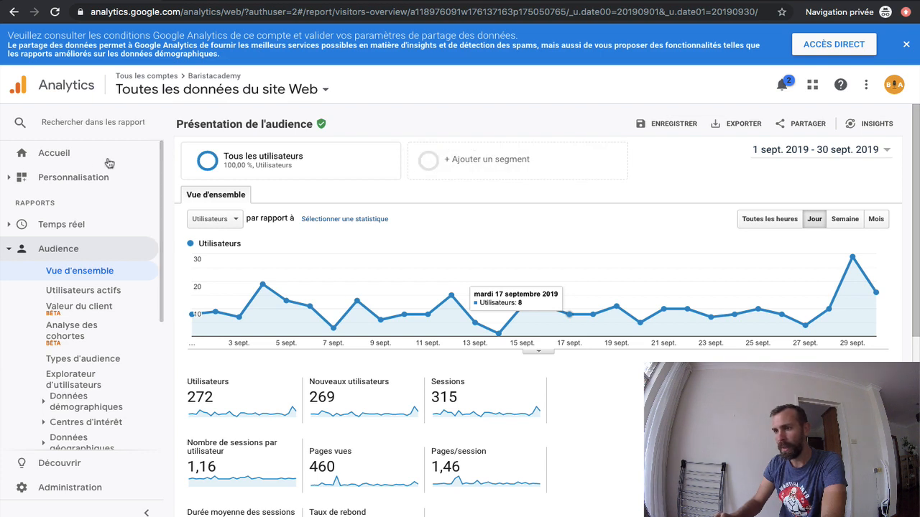
click(70, 154)
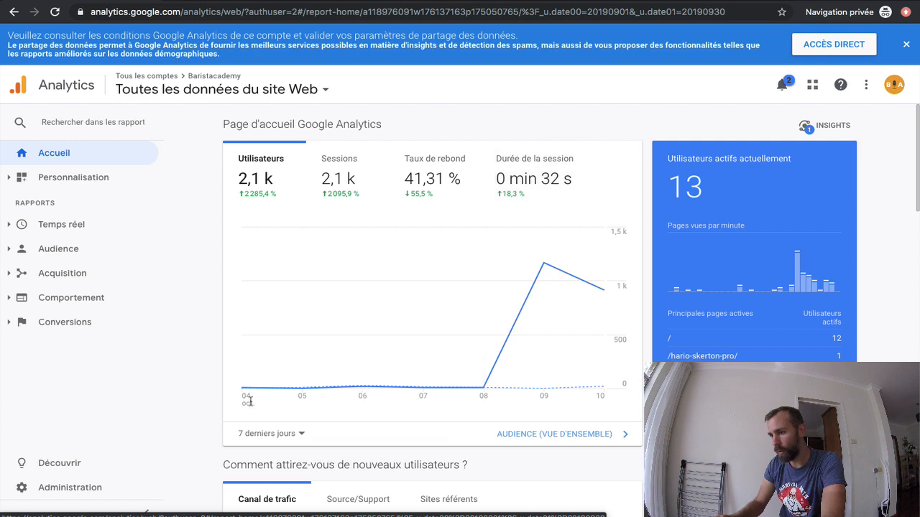
scroll(271, 457, down, 2)
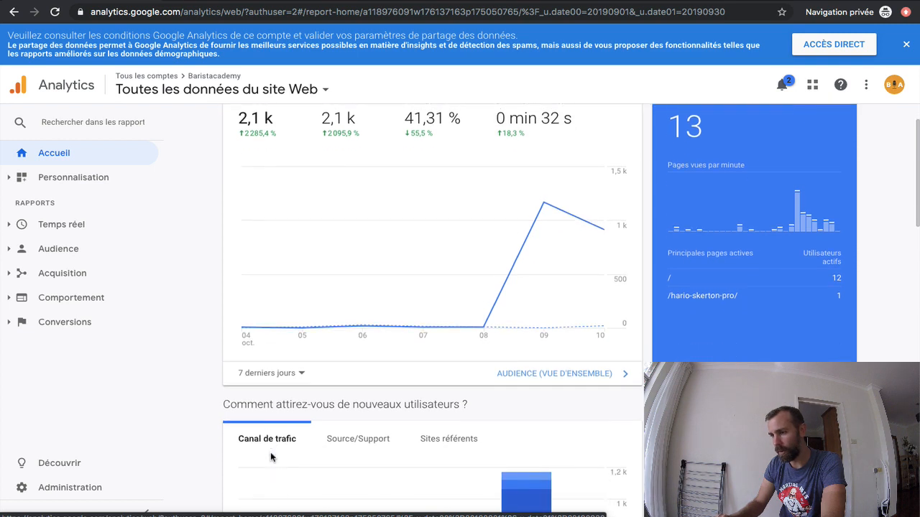
click(281, 374)
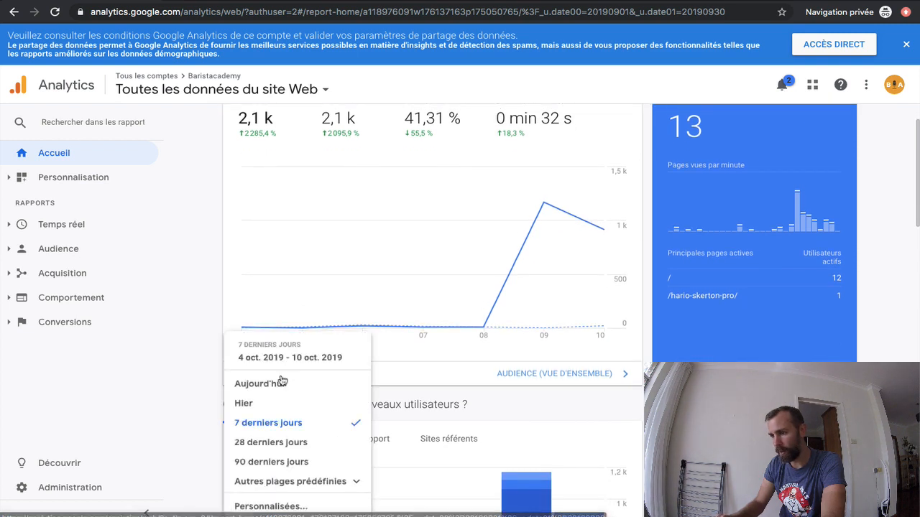
click(285, 463)
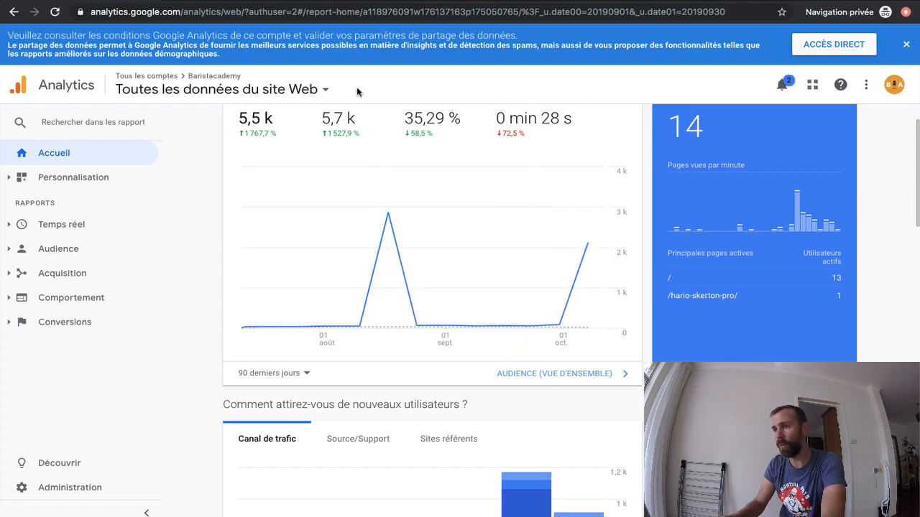
- Switch back to the UpSEO project and set the time on each page to Aléatoire (15sec - 3min) and the device type to Aléatoire
key(ctrl+Left)
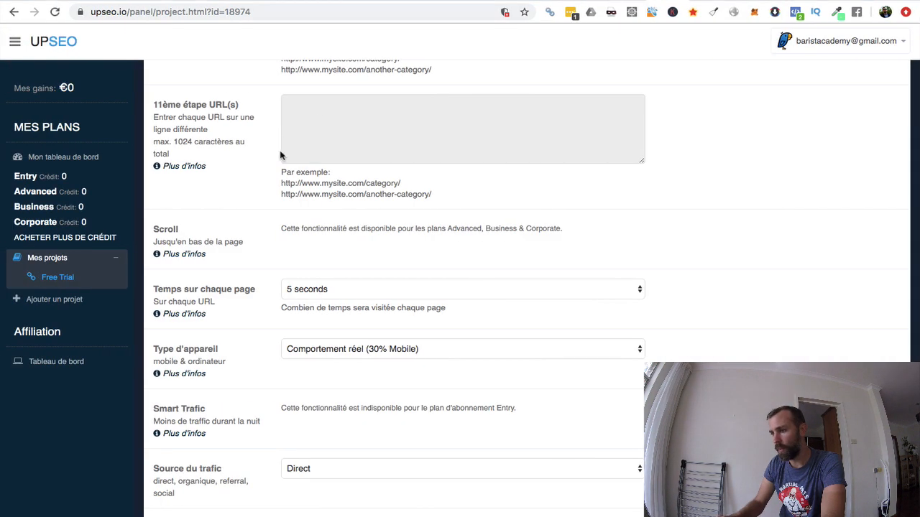
click(311, 291)
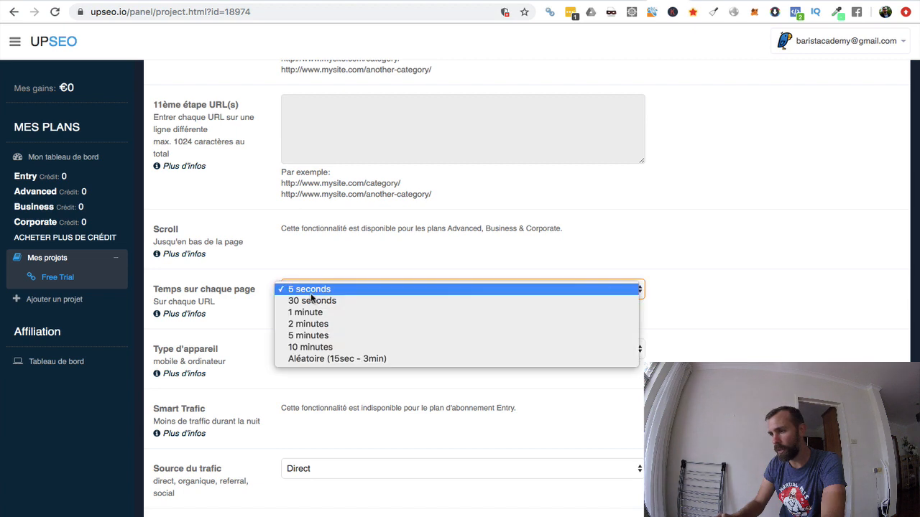
click(319, 358)
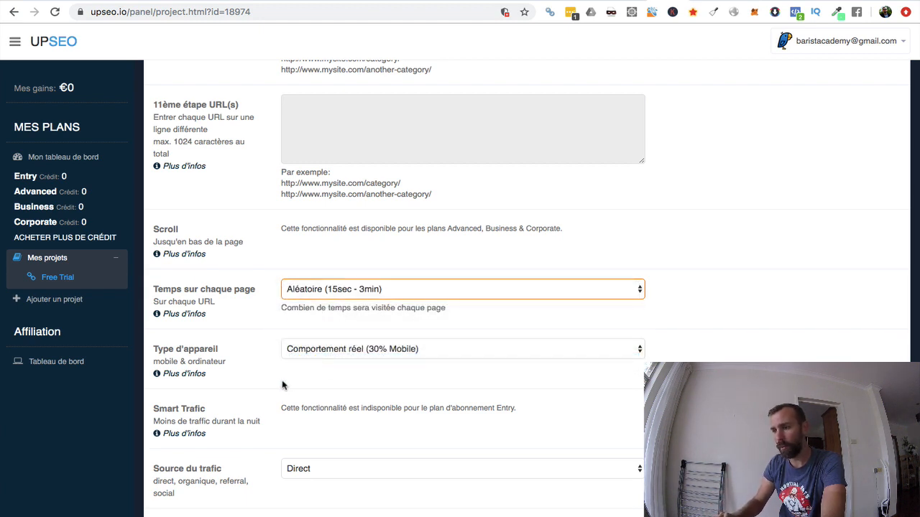
scroll(267, 397, down, 2)
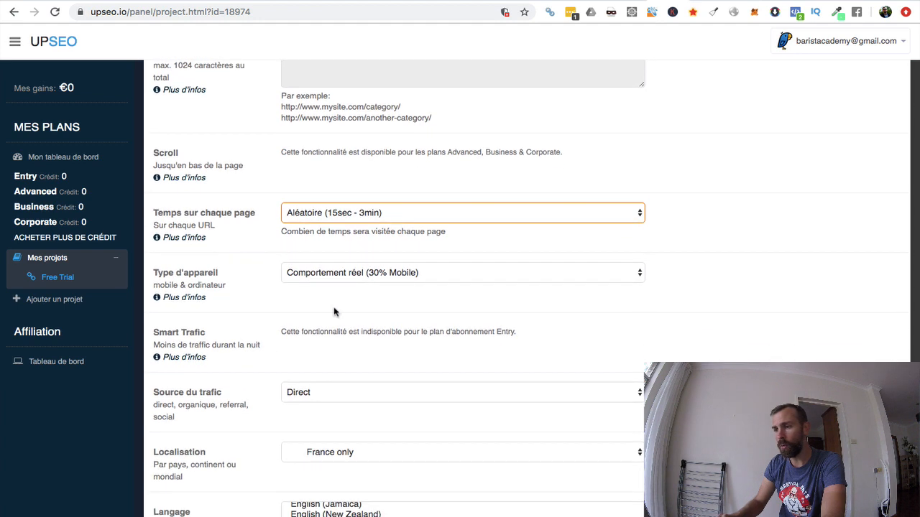
click(357, 275)
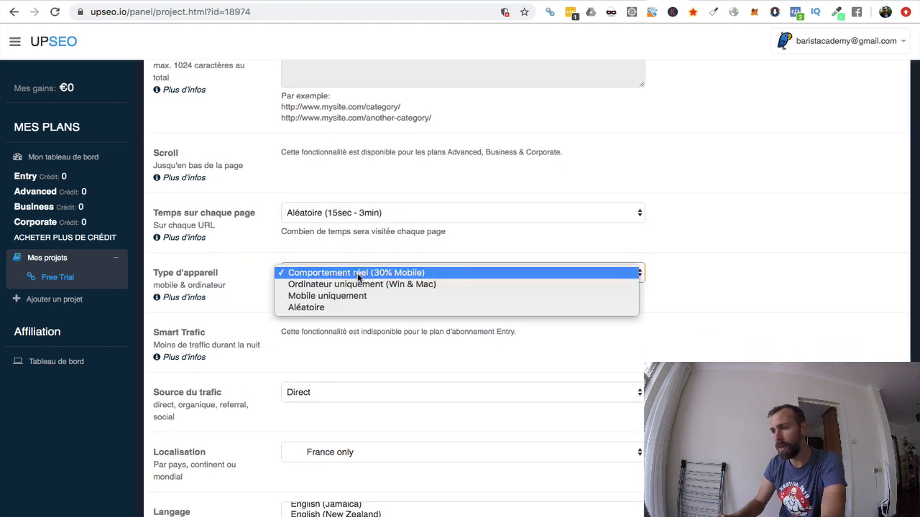
click(309, 308)
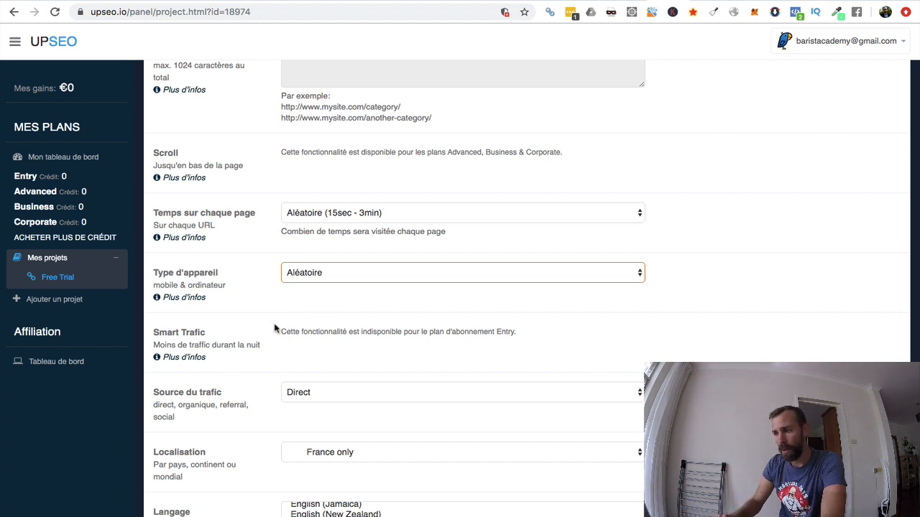
- Set the project's traffic source to Aléatoire
scroll(274, 327, down, 2)
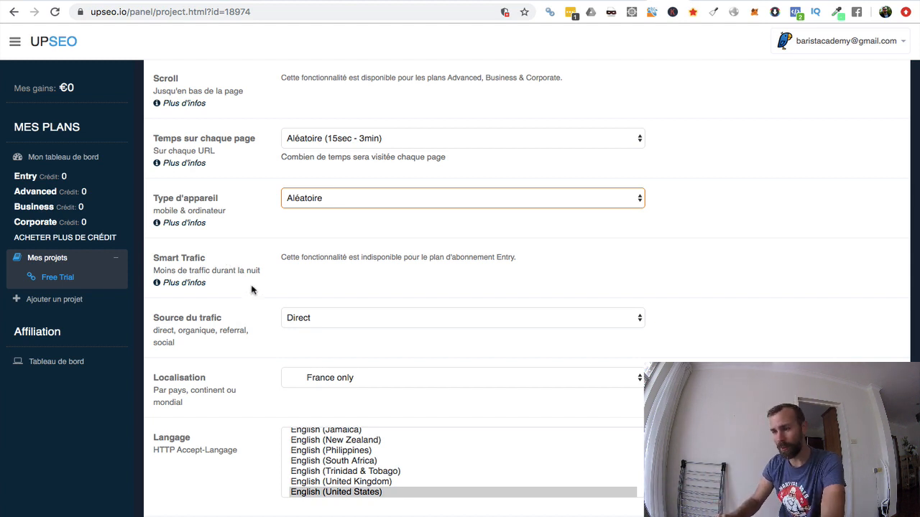
scroll(251, 290, down, 3)
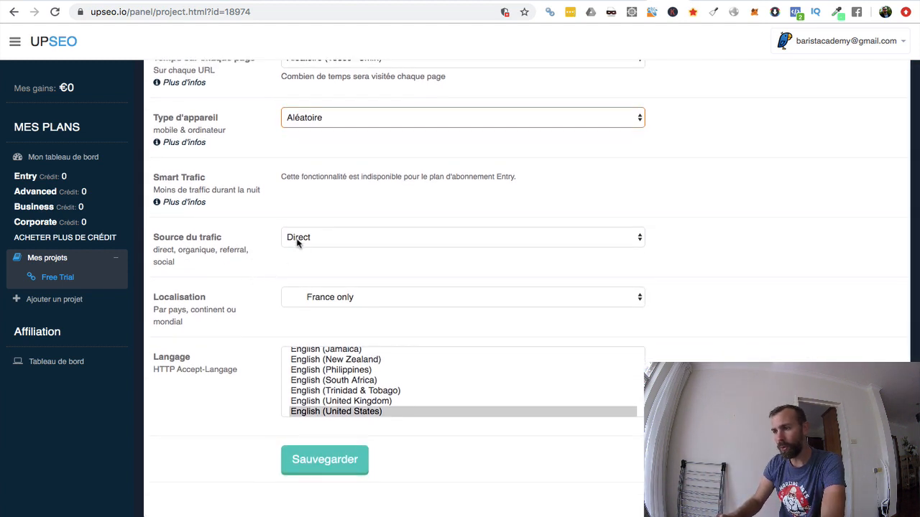
click(298, 242)
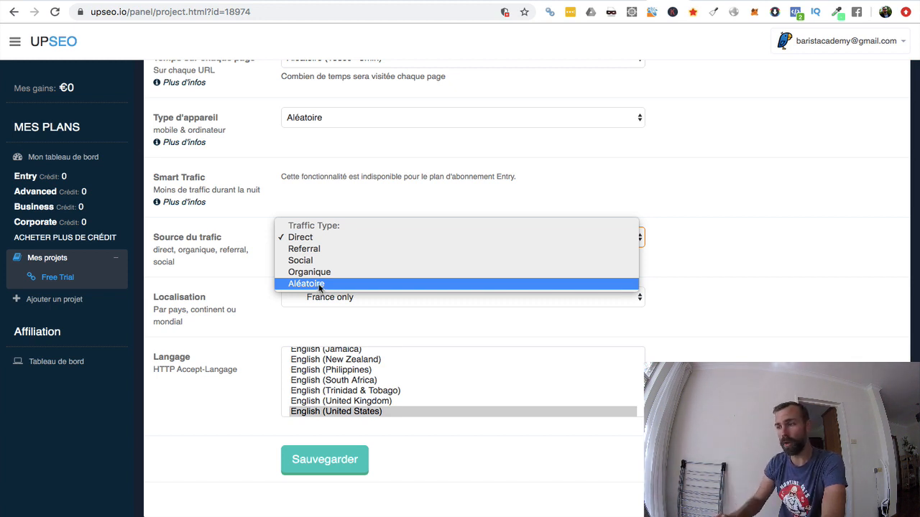
click(319, 285)
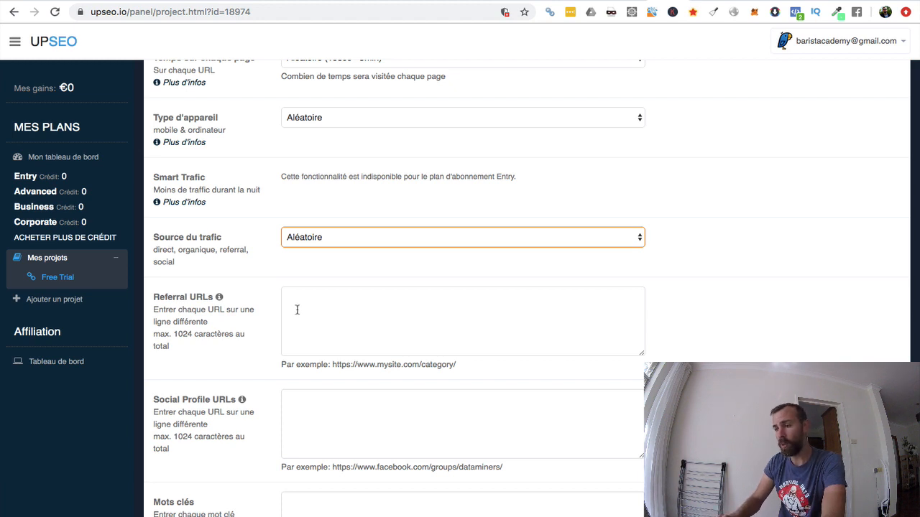
click(296, 309)
text(https://mondistributeur.com/blogs/information-cafe/le-cafe-et-les-francais-une-histoire-d-amour https://www.dosedecafe.com/choisir-sa-cafetiere-votre-cafe-vous-le-preferez-comment/ http://www.aliens-cafe.com/recettes-cafe/)
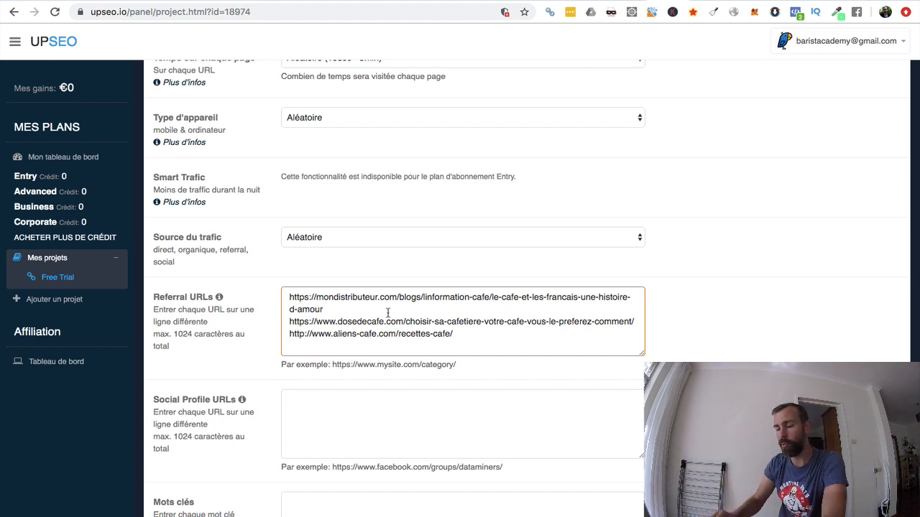
click(327, 309)
drag(328, 309, 282, 293)
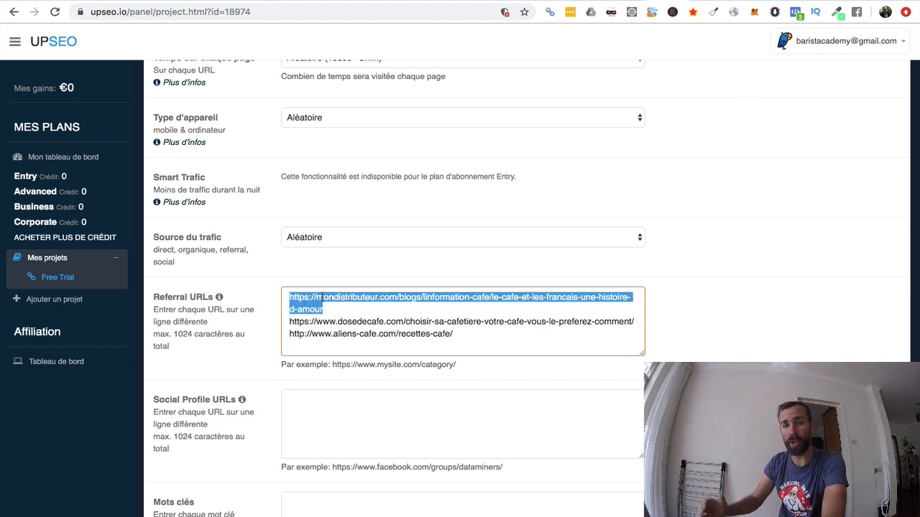
double_click(353, 322)
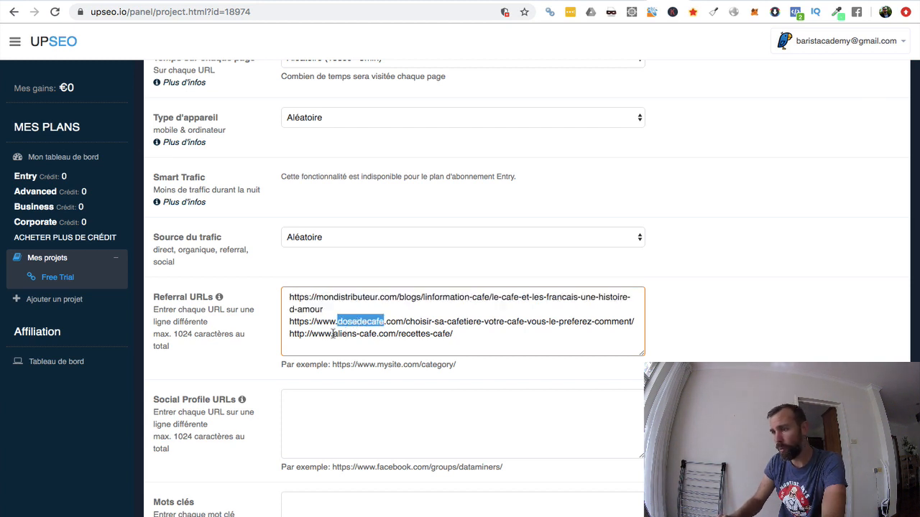
drag(454, 334, 287, 336)
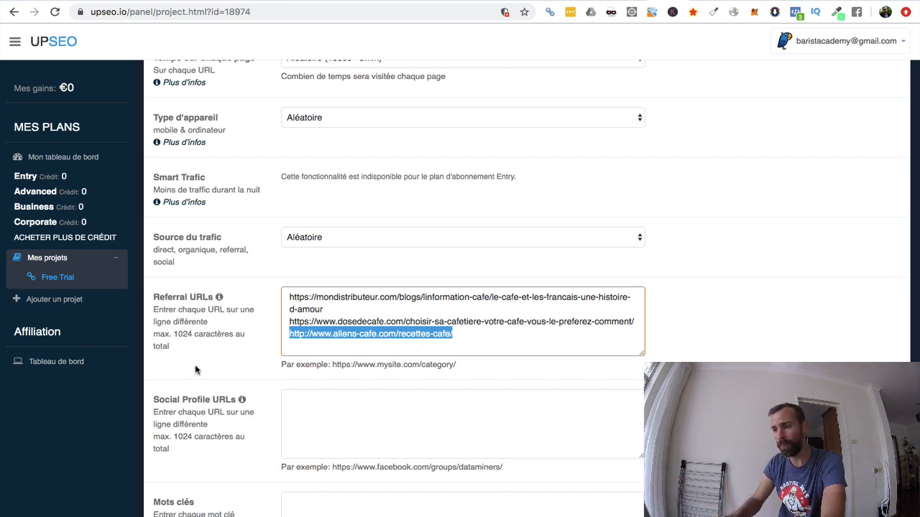
- Enter the project keywords ouvrir un coffee shop, ouvrir un café and formation coffee shop, one per line
scroll(194, 364, down, 2)
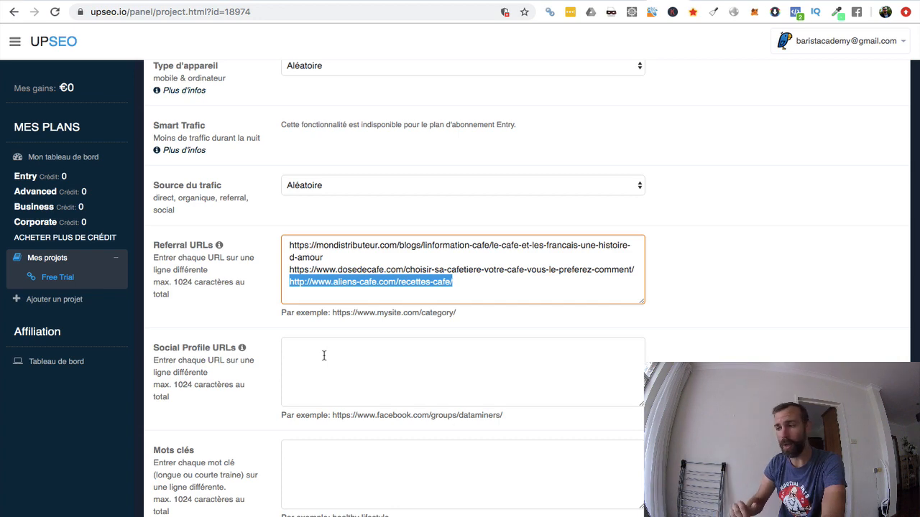
scroll(323, 355, down, 5)
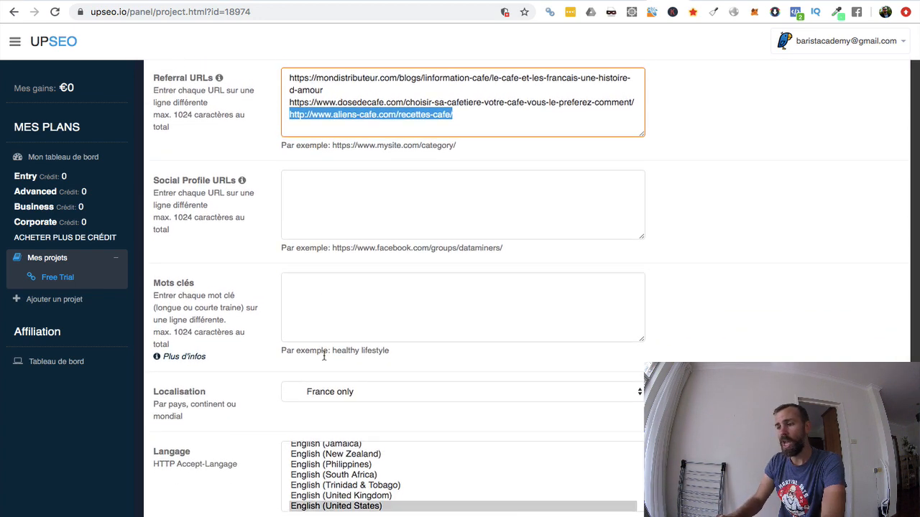
click(315, 286)
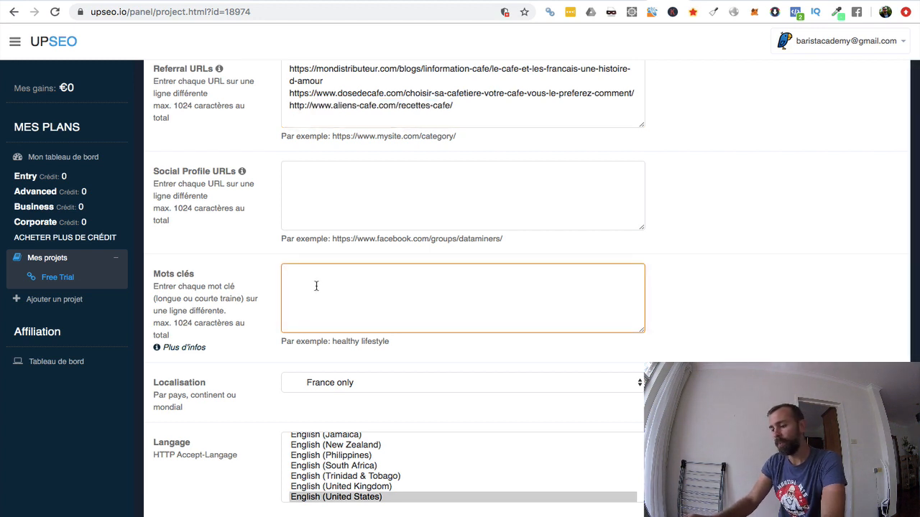
text(ouvrir un coffee shop)
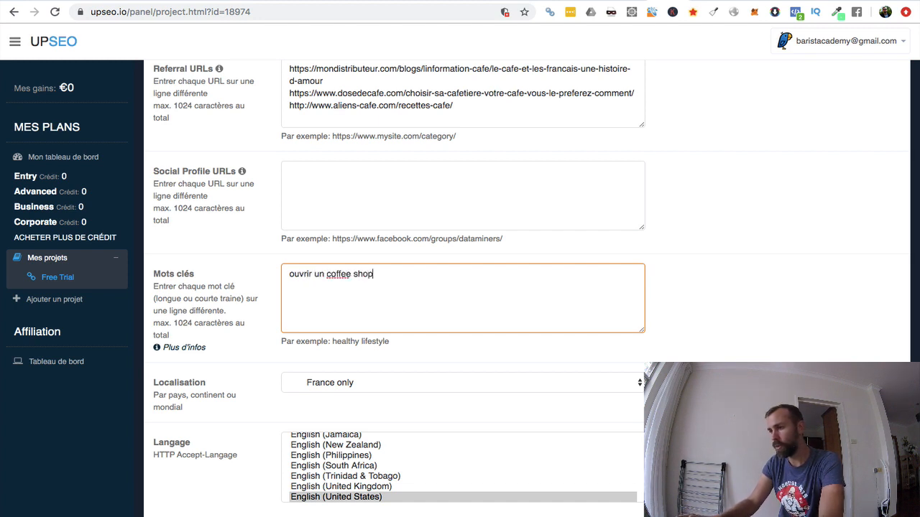
key(Return)
text(oui)
text(vrir un)
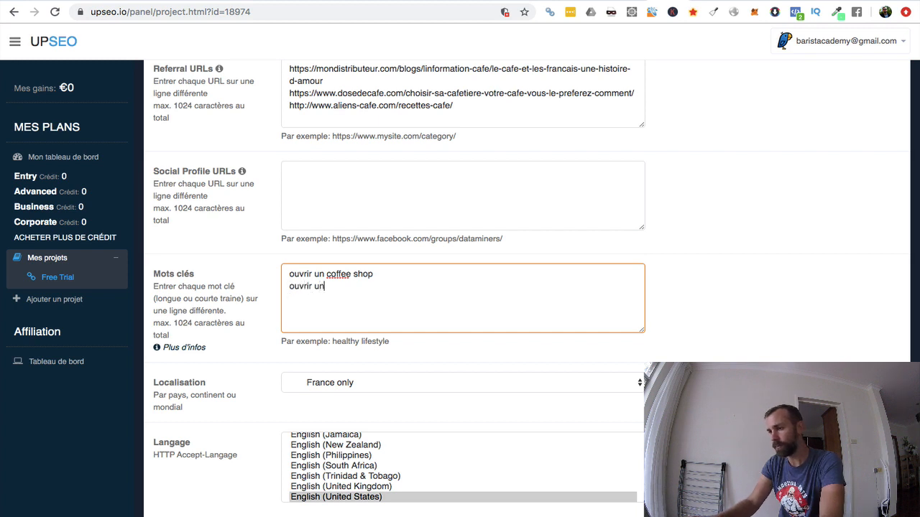
text( café)
text(formation )
text(cof)
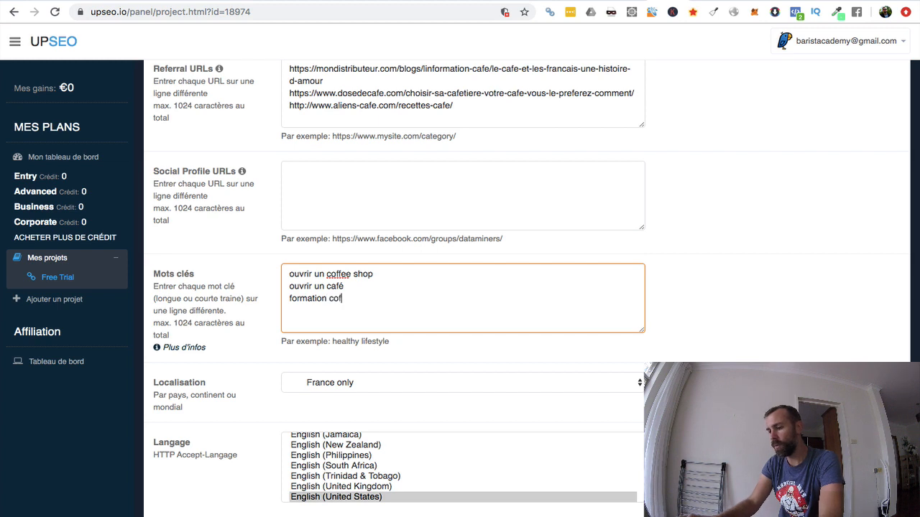
text(feeshop-)
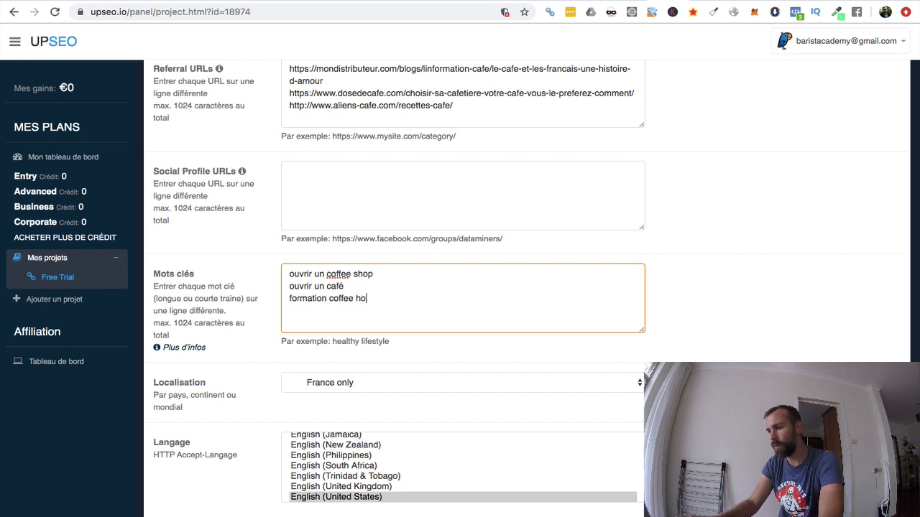
key(BackSpace)
key(BackSpace)
key(BackSpace)
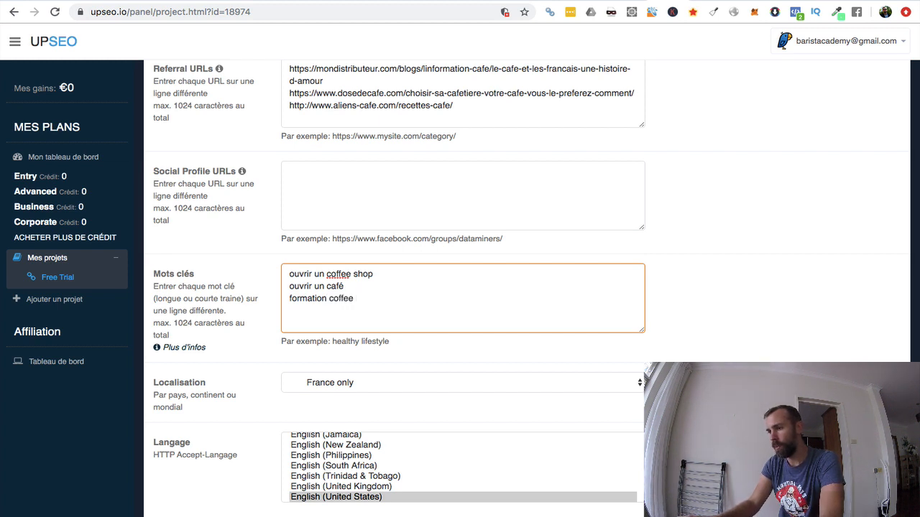
text(hop)
key(Return)
- Add the keywords comment ouvrir un coffee shop and business plan coffee shop on separate lines
text(comm)
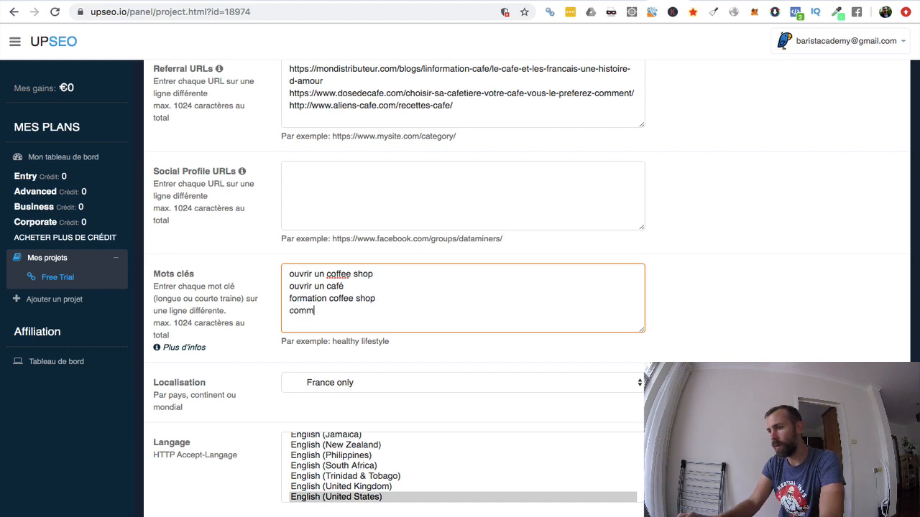
text(ent ouvrir )
text(un coffee s)
text(hop)
text(business pl)
text(an )
text(cof)
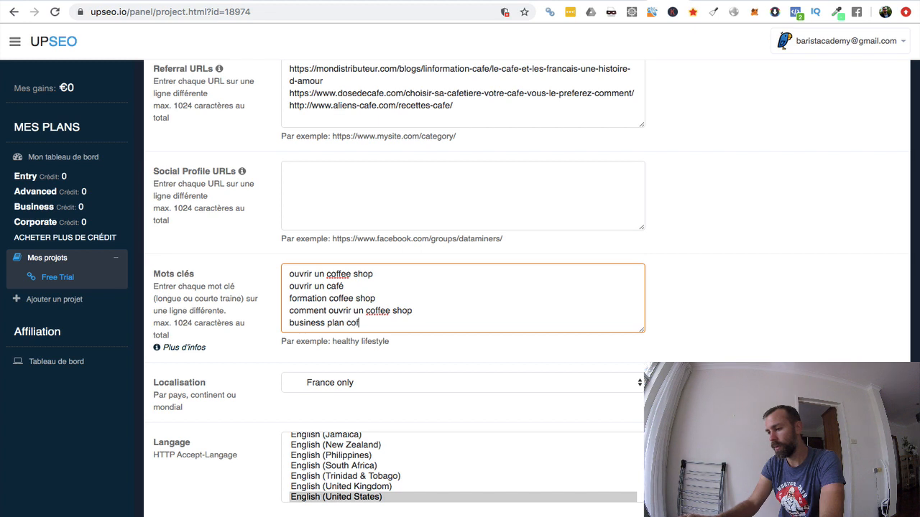
text(fee shop)
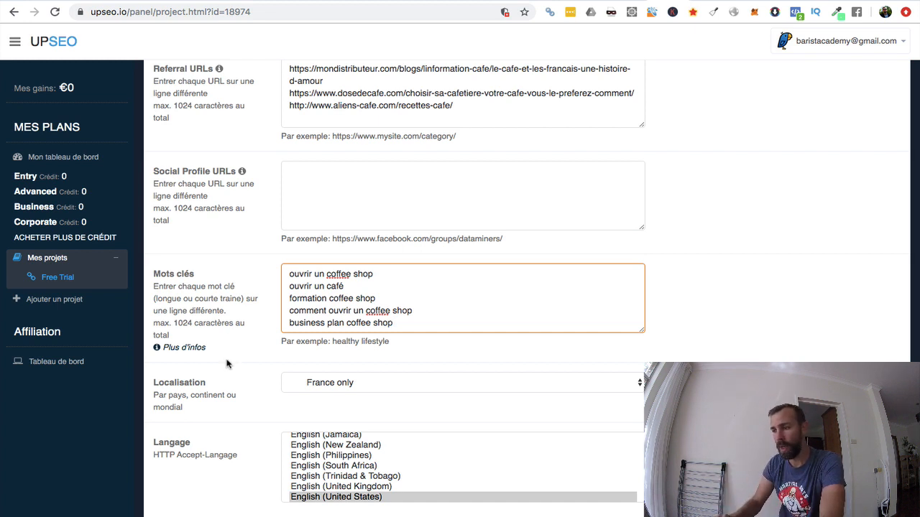
- Choose France only as the localisation of the project's visitors
scroll(227, 364, down, 3)
scroll(227, 364, down, 1)
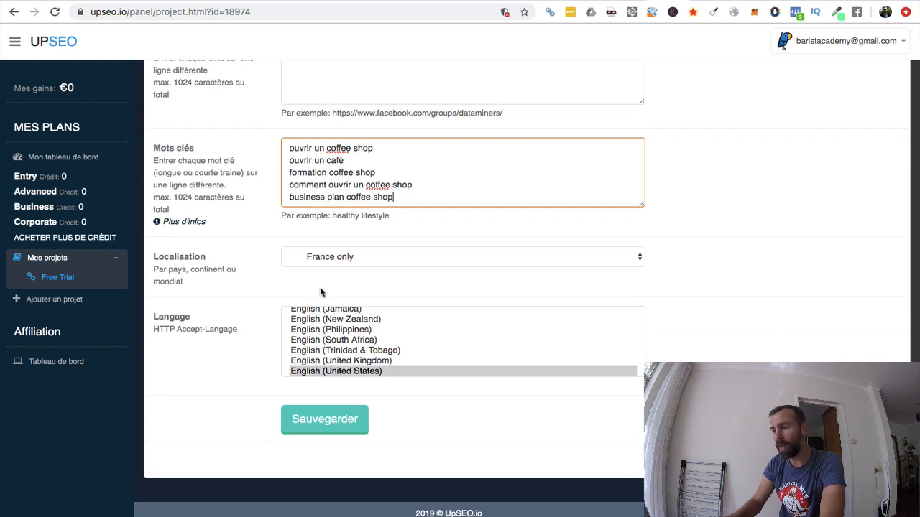
click(350, 260)
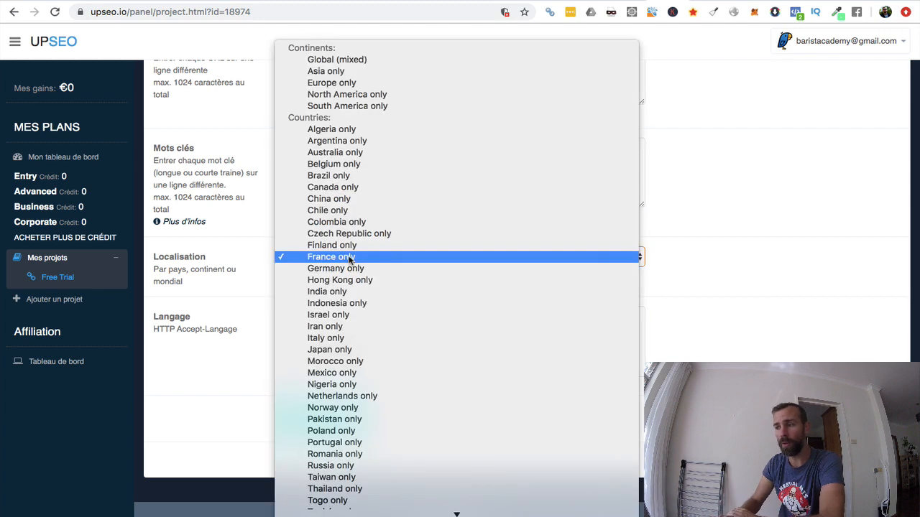
click(350, 260)
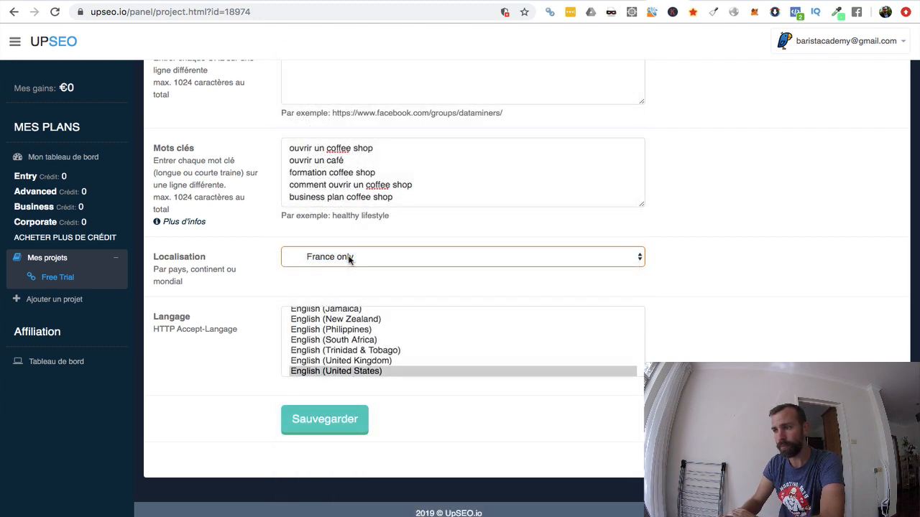
- Set the project's language to French (France), save the project settings and dismiss the notice
click(317, 355)
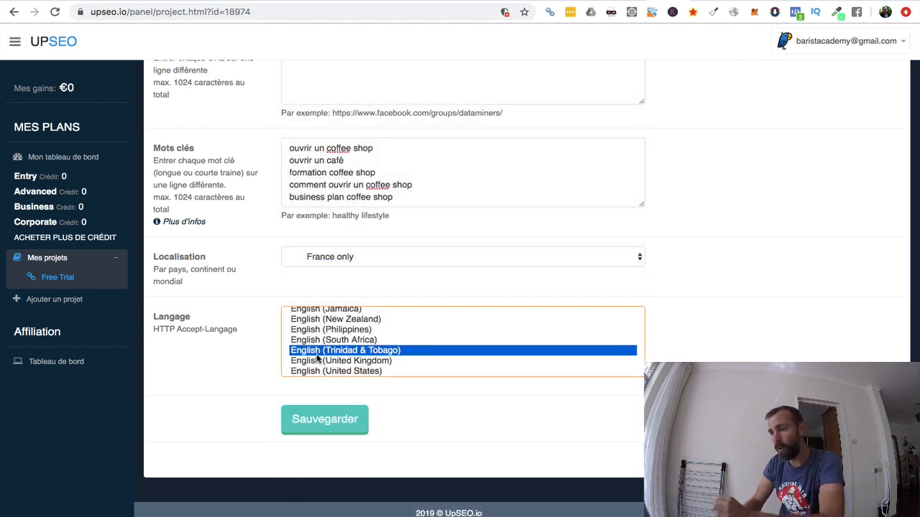
key(f)
scroll(320, 356, down, 5)
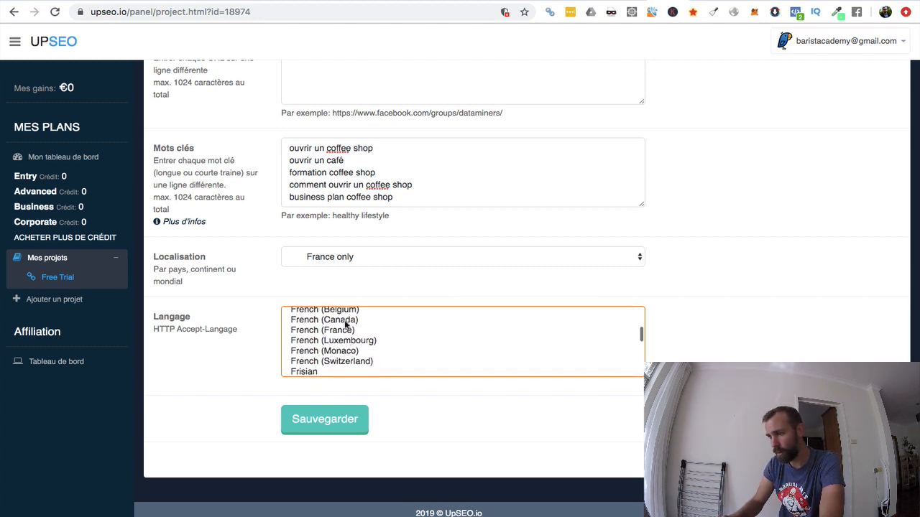
scroll(337, 344, up, 1)
scroll(336, 343, up, 1)
scroll(327, 346, down, 1)
click(322, 345)
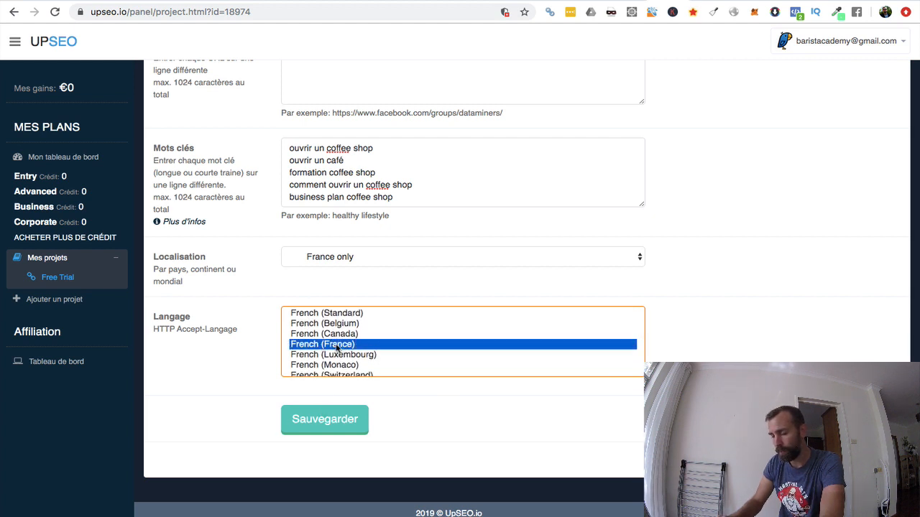
click(327, 419)
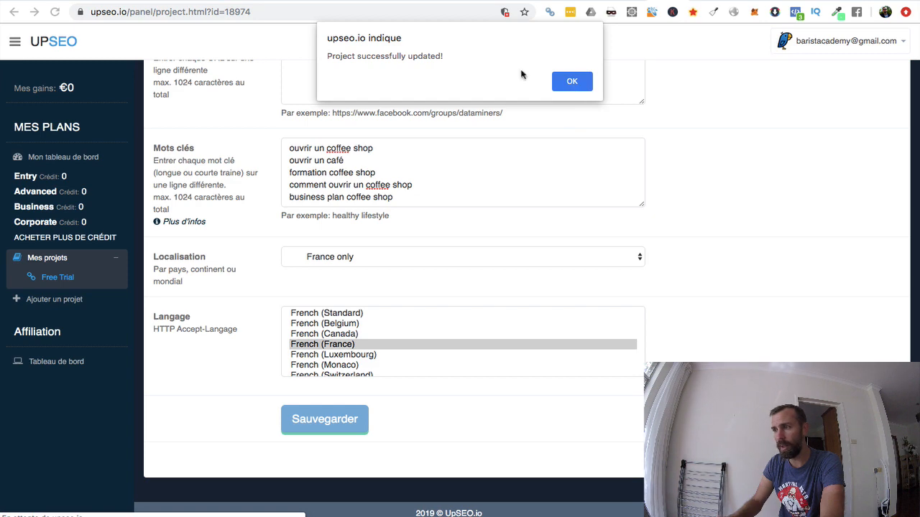
click(579, 82)
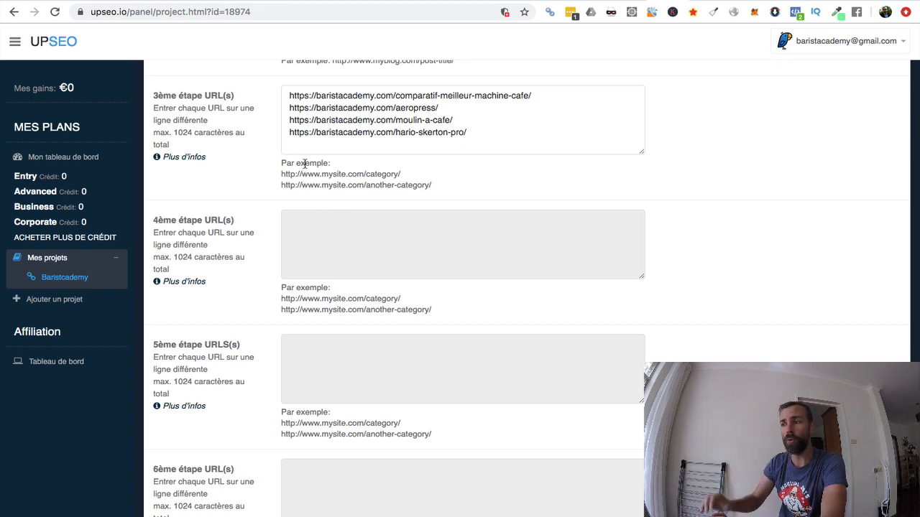
- Show the project's traffic statistics and highlight the project's expiry time
scroll(274, 163, up, 1)
scroll(273, 163, up, 10)
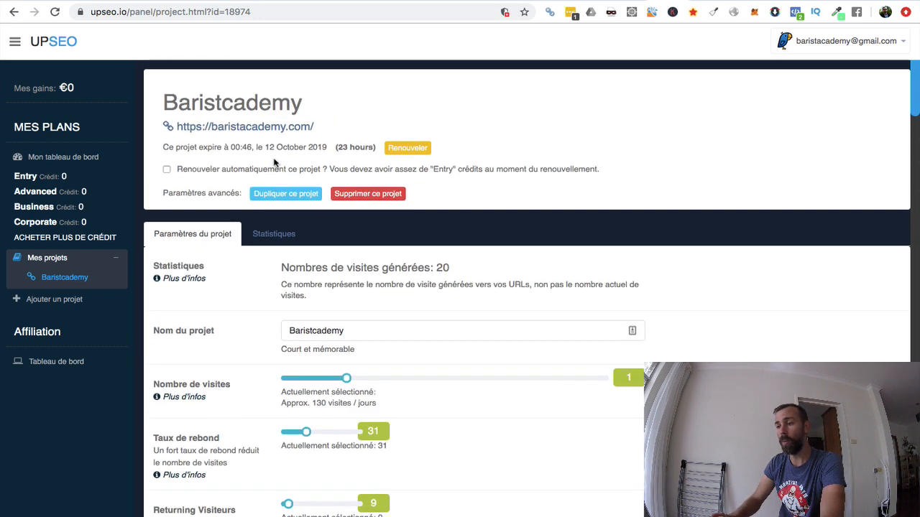
click(274, 236)
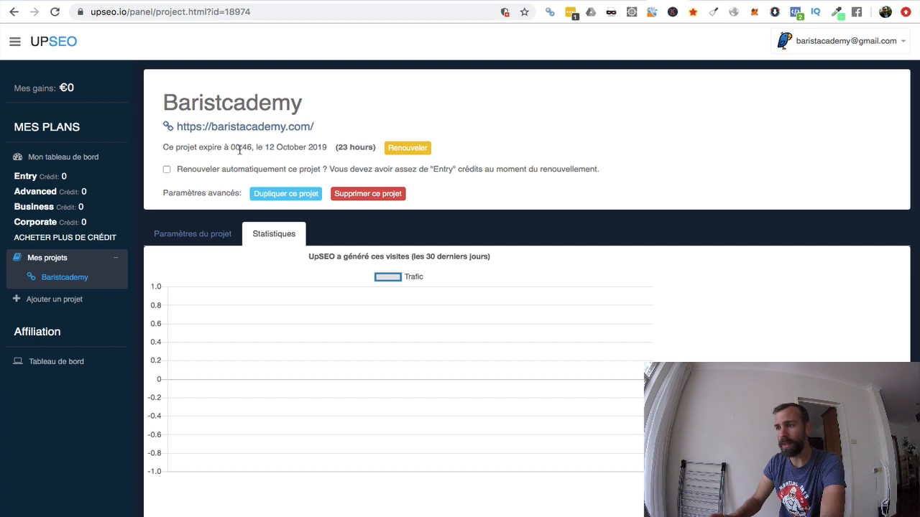
drag(231, 147, 247, 148)
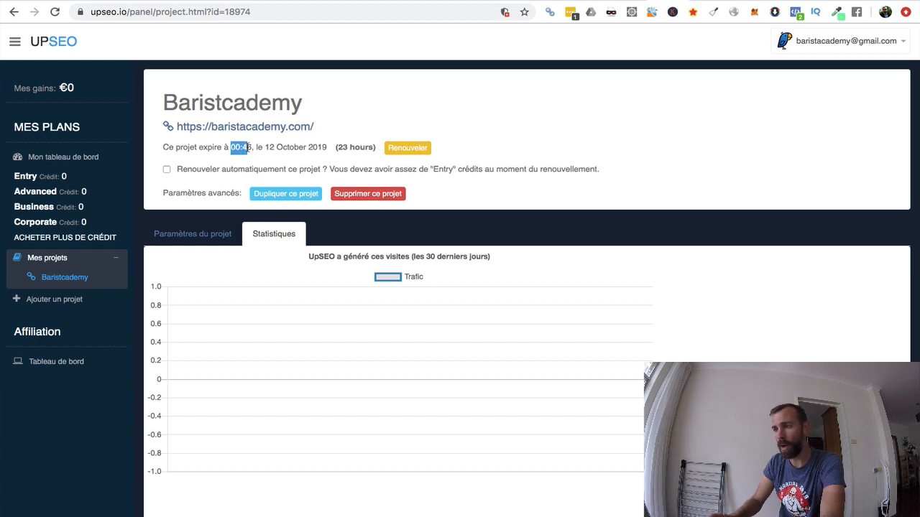